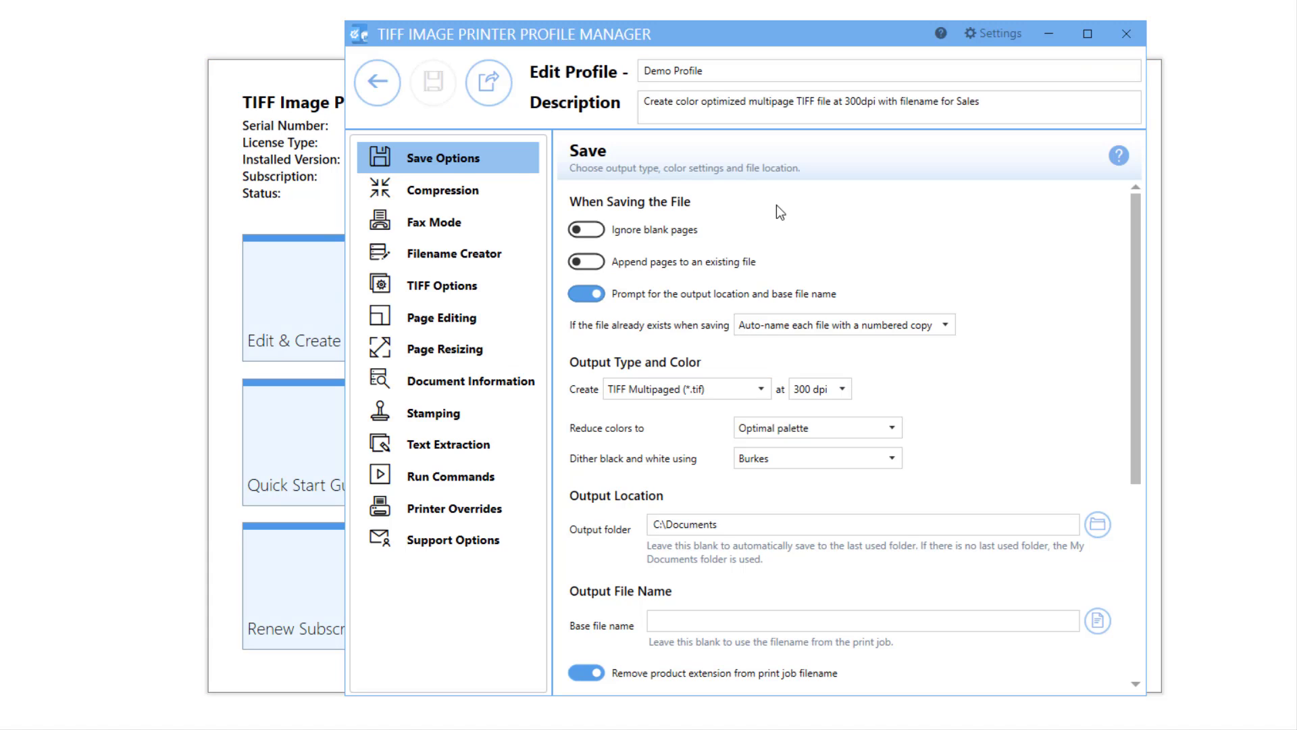
Look through the Output Location and Output File Name parts in the profile's Filename Creator.
left_click(514, 249)
scroll(949, 468, "down", 1)
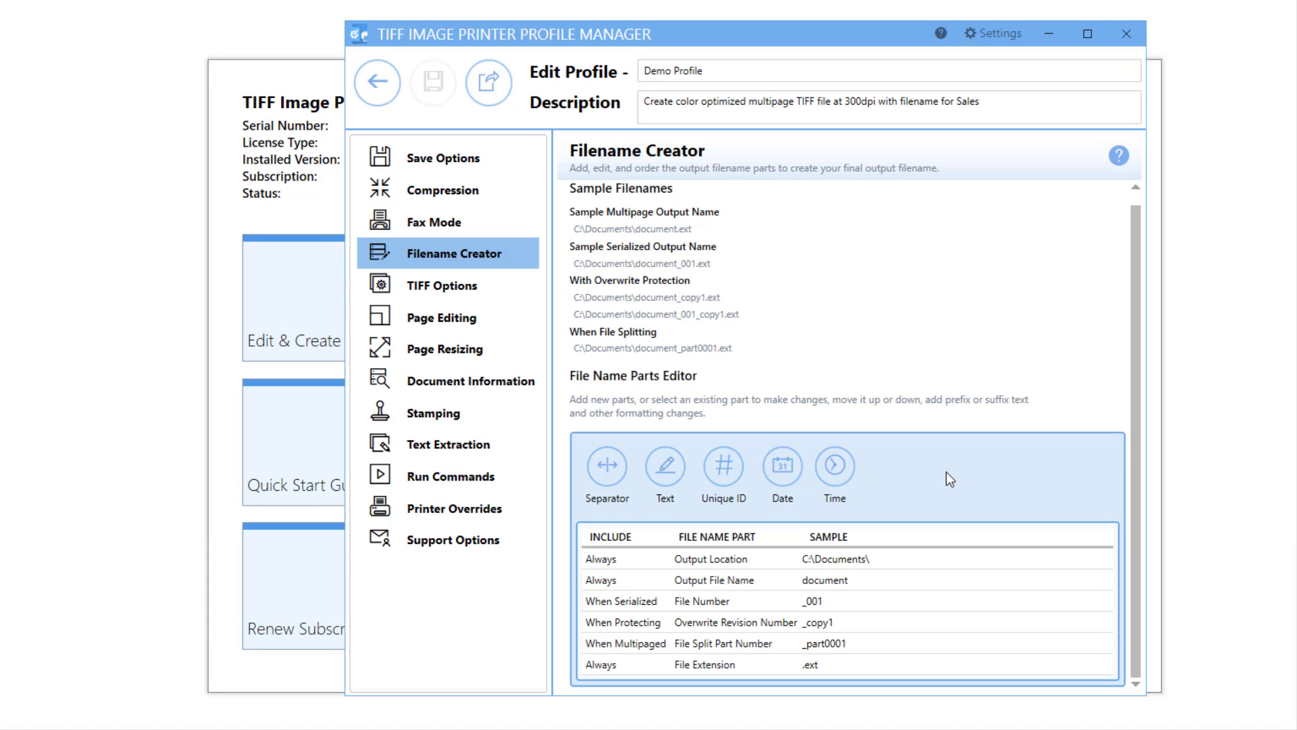
left_click(909, 560)
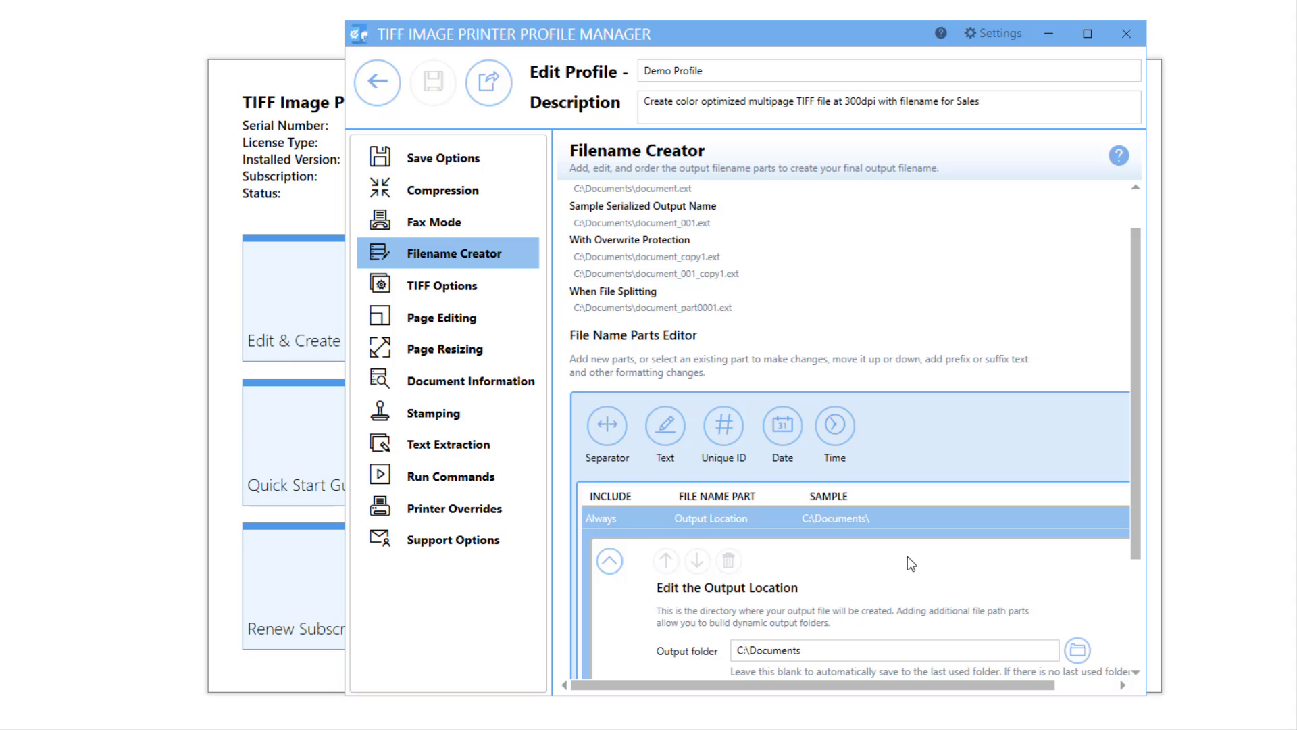
scroll(907, 557, "down", 3)
left_click(845, 627)
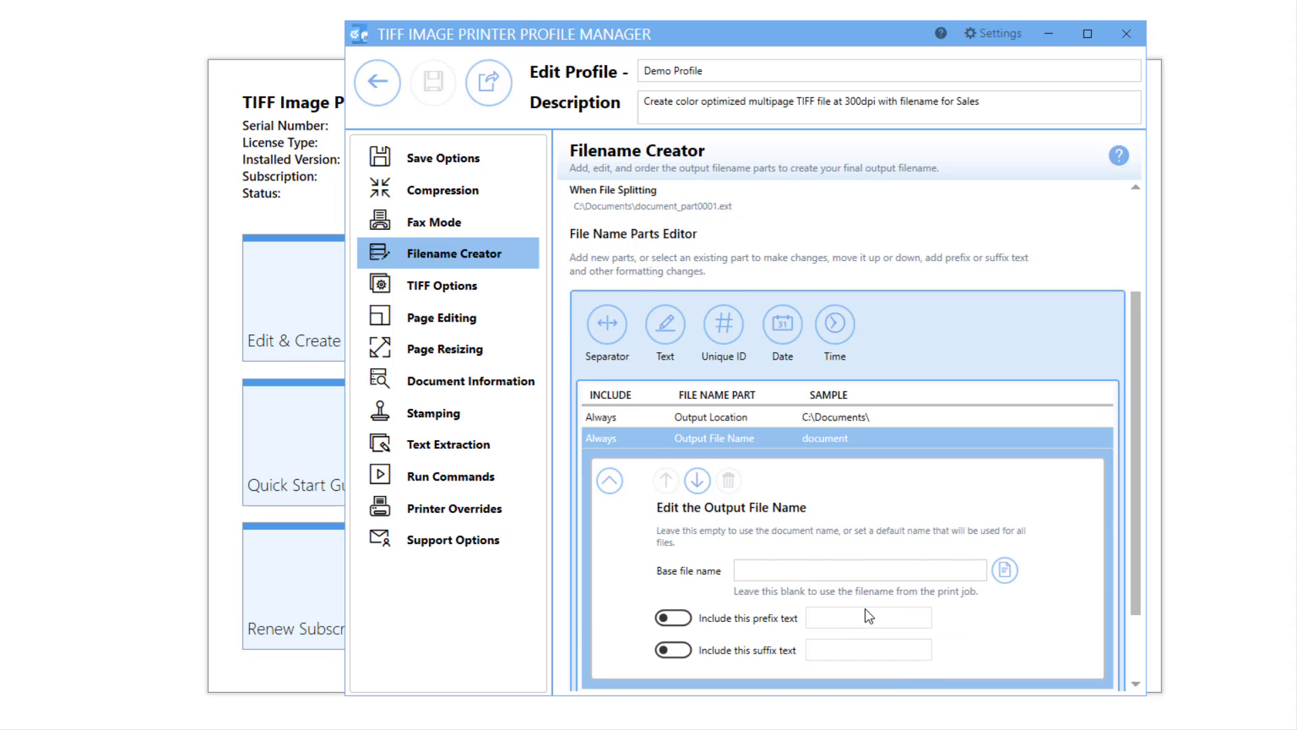
scroll(896, 385, "down", 2)
left_click(727, 380)
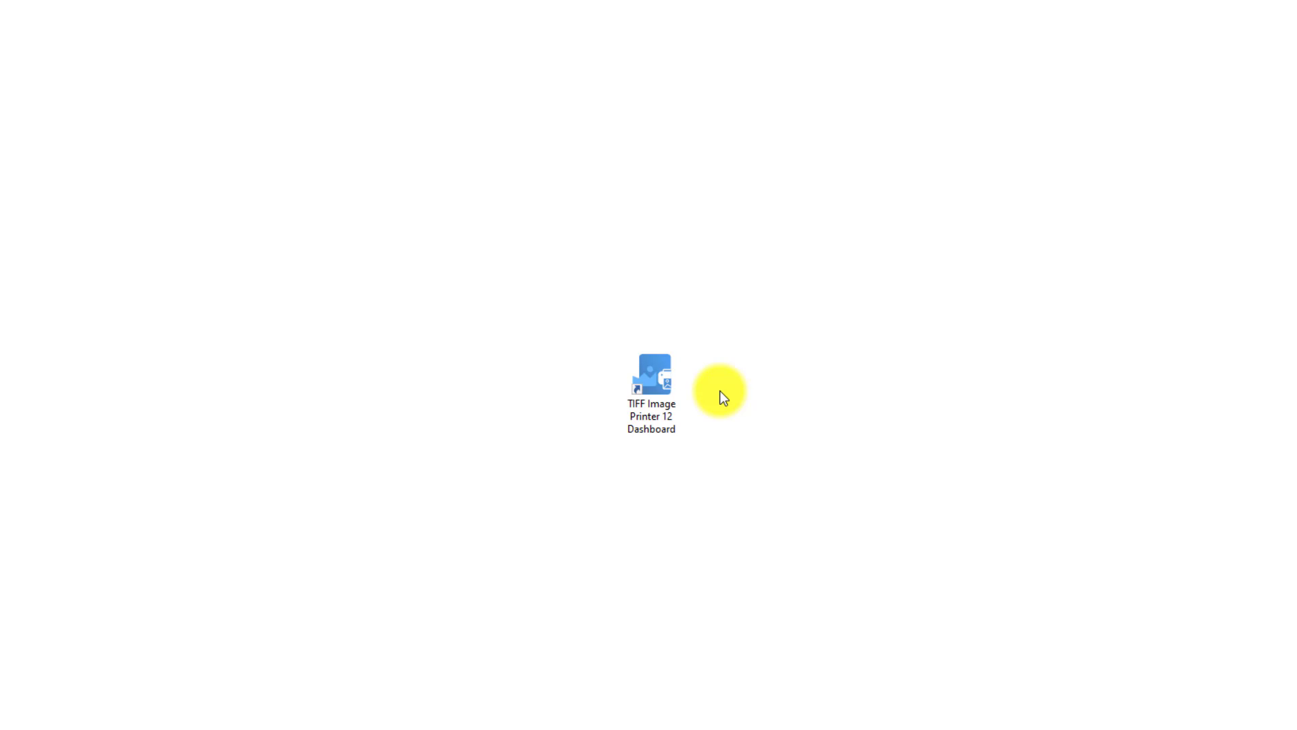
Open the profile manager from the TIFF Image Printer 12 Dashboard and copy the Color Optimized TIFF profile.
left_click(674, 384)
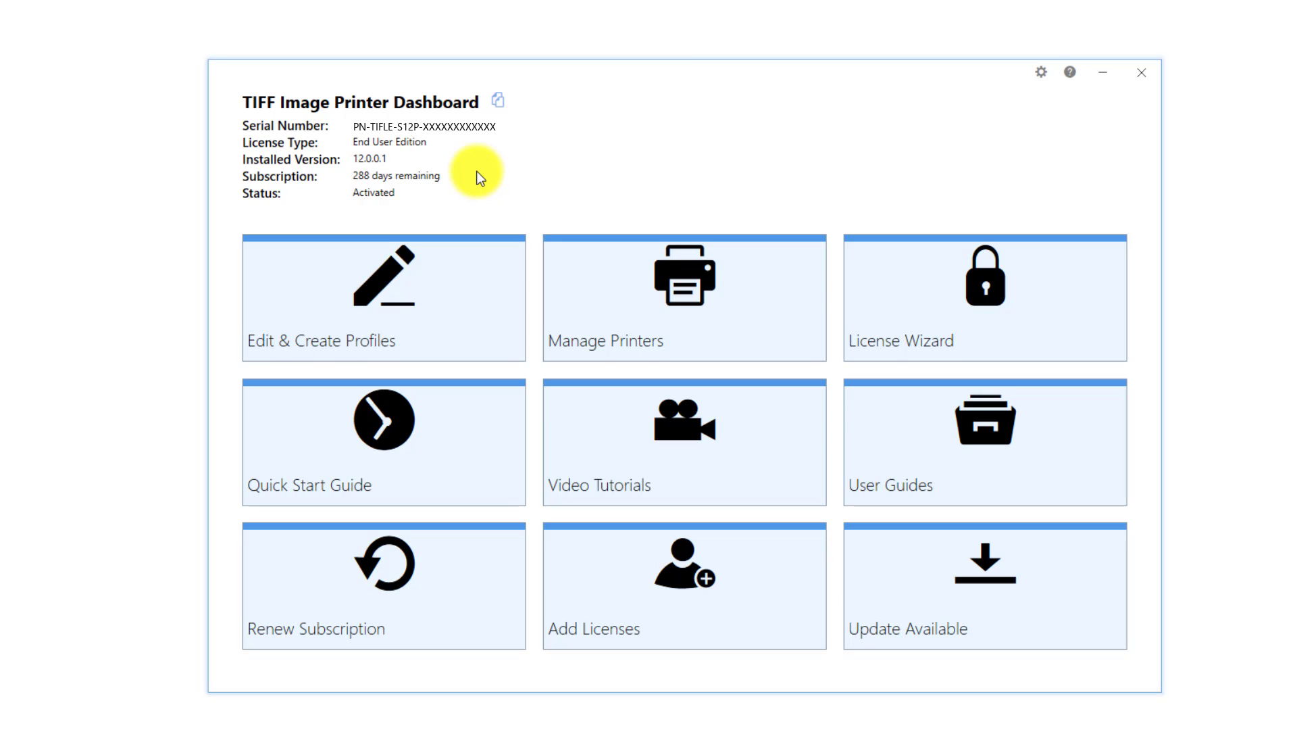
left_click(456, 270)
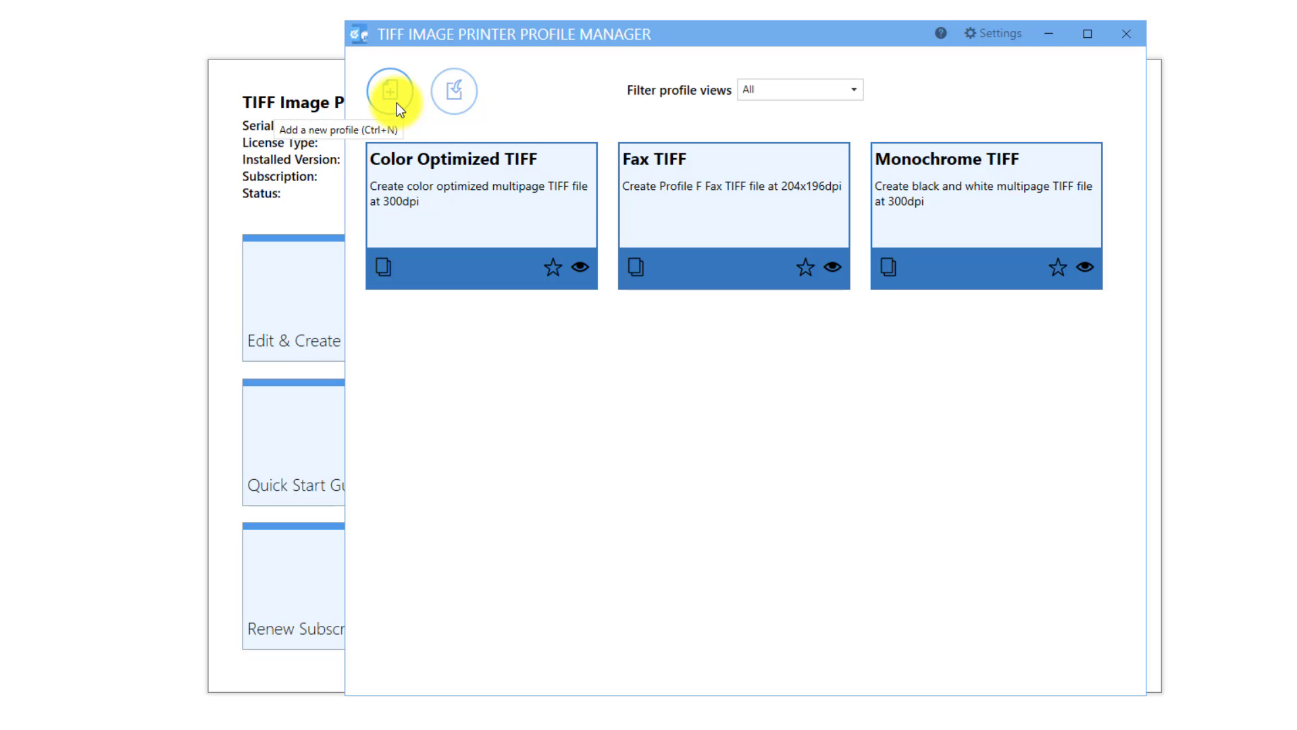
left_click(387, 262)
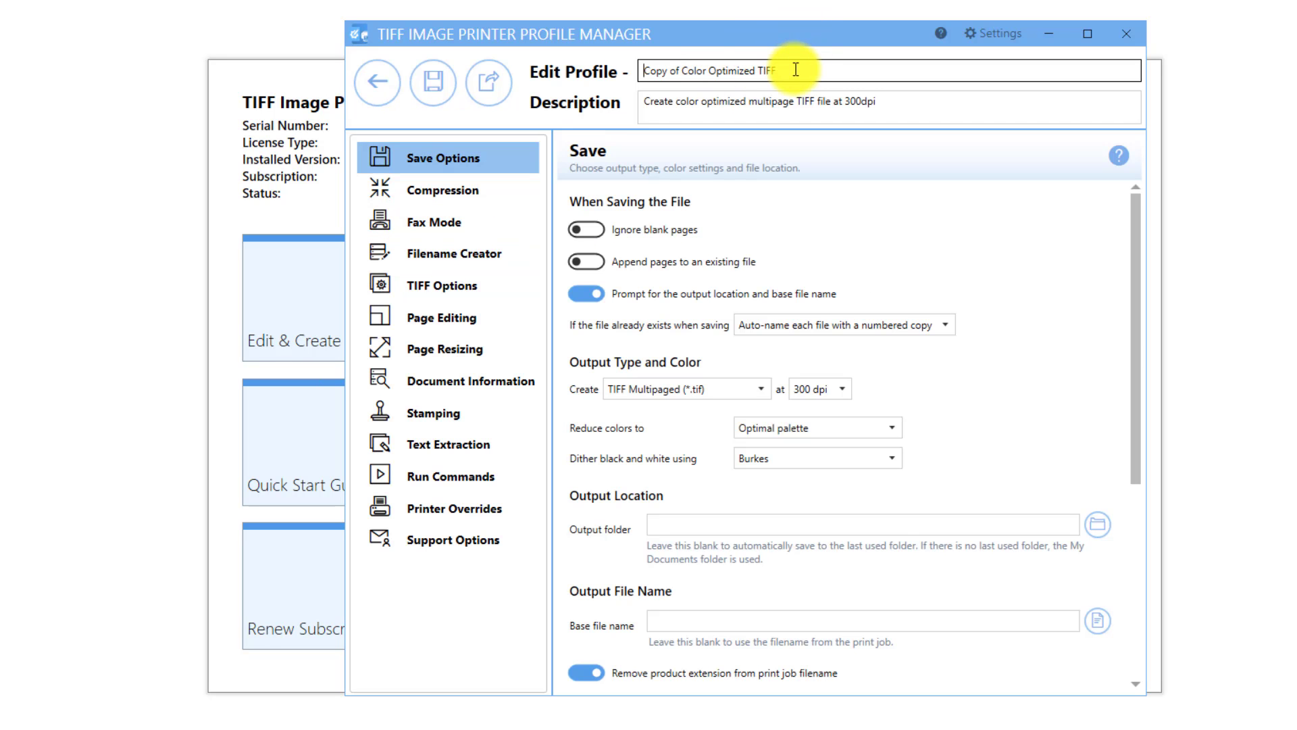
Rename the copied profile as Demo Profile and add "with filename for Sales" to the end of its description.
left_click_drag(796, 71, 597, 58)
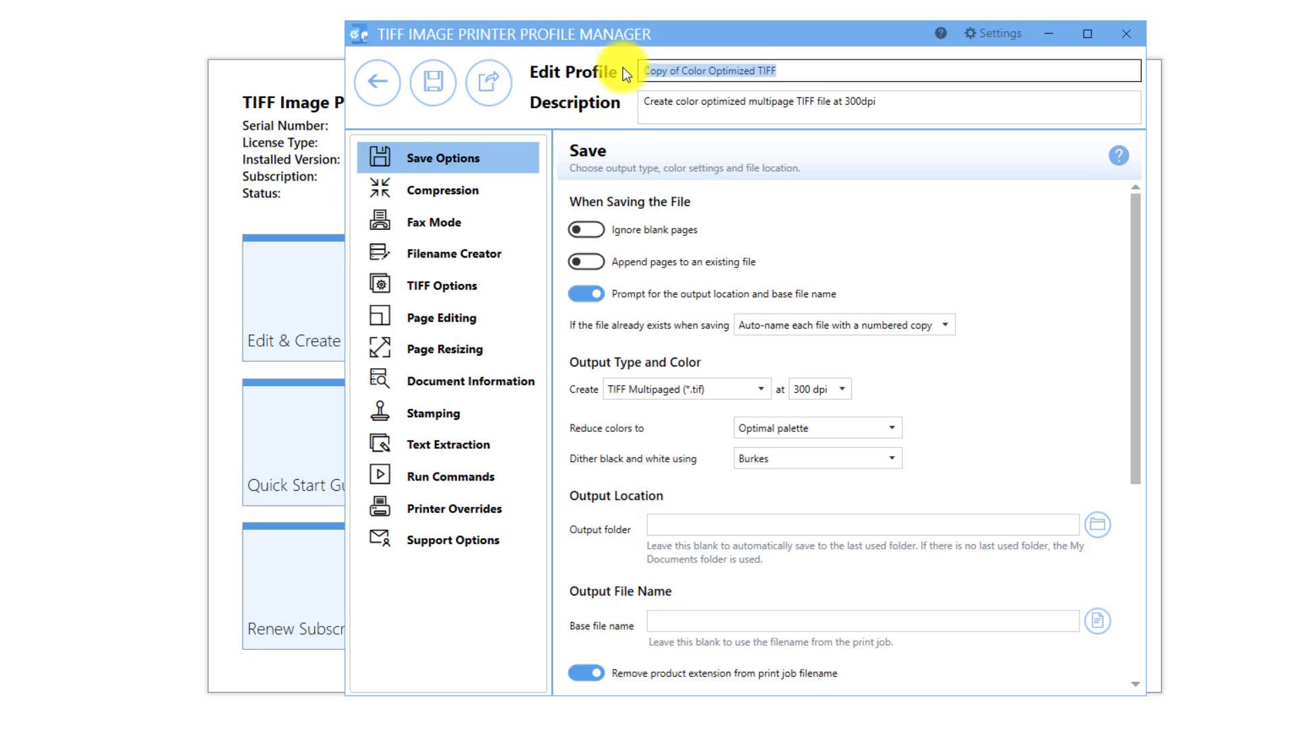
type("Demo Profile")
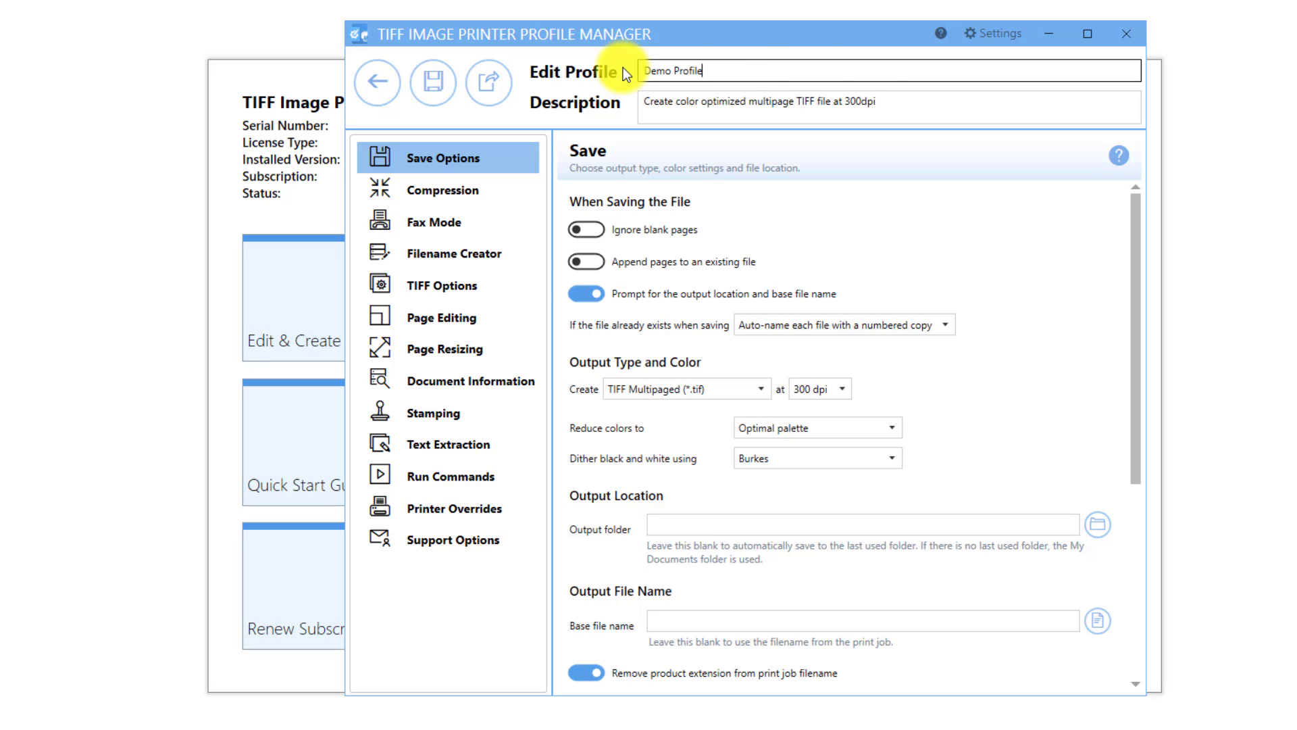
left_click(872, 98)
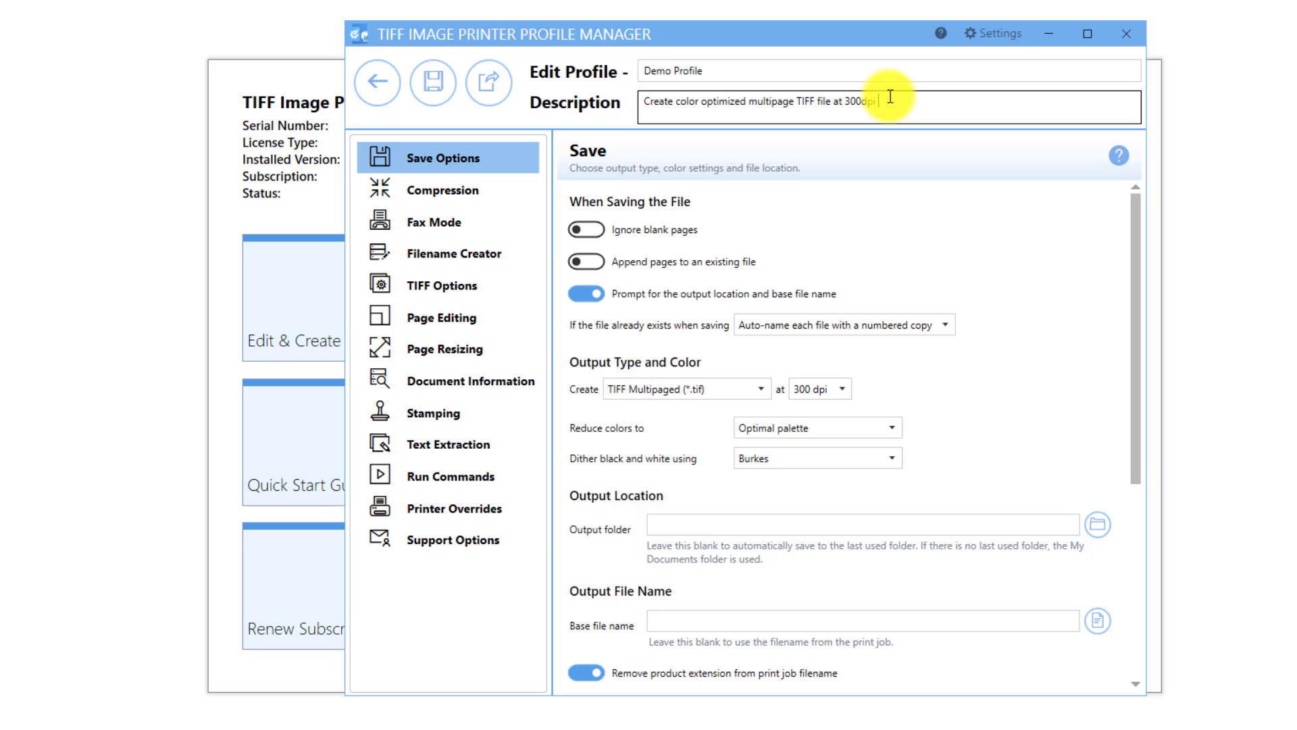
type("with filename for Sales")
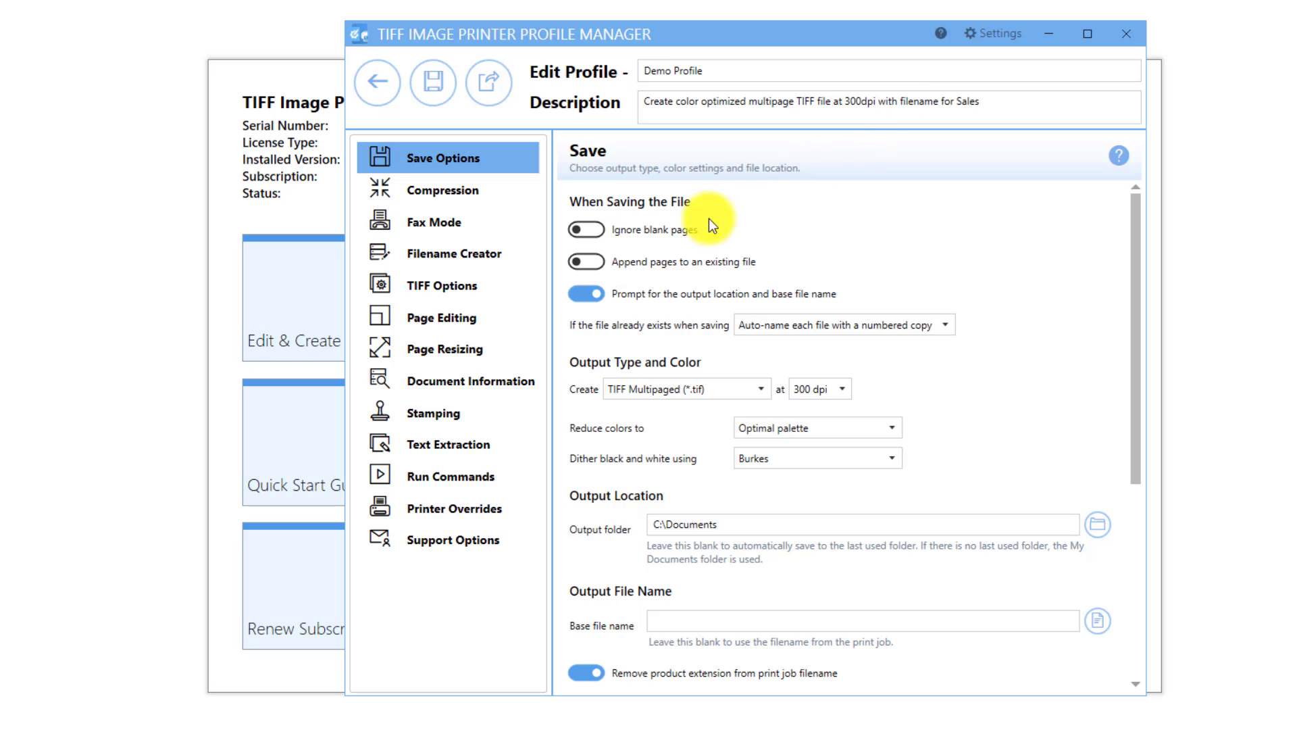
Turn the prompt for the output location and base file name off and back on.
left_click(585, 298)
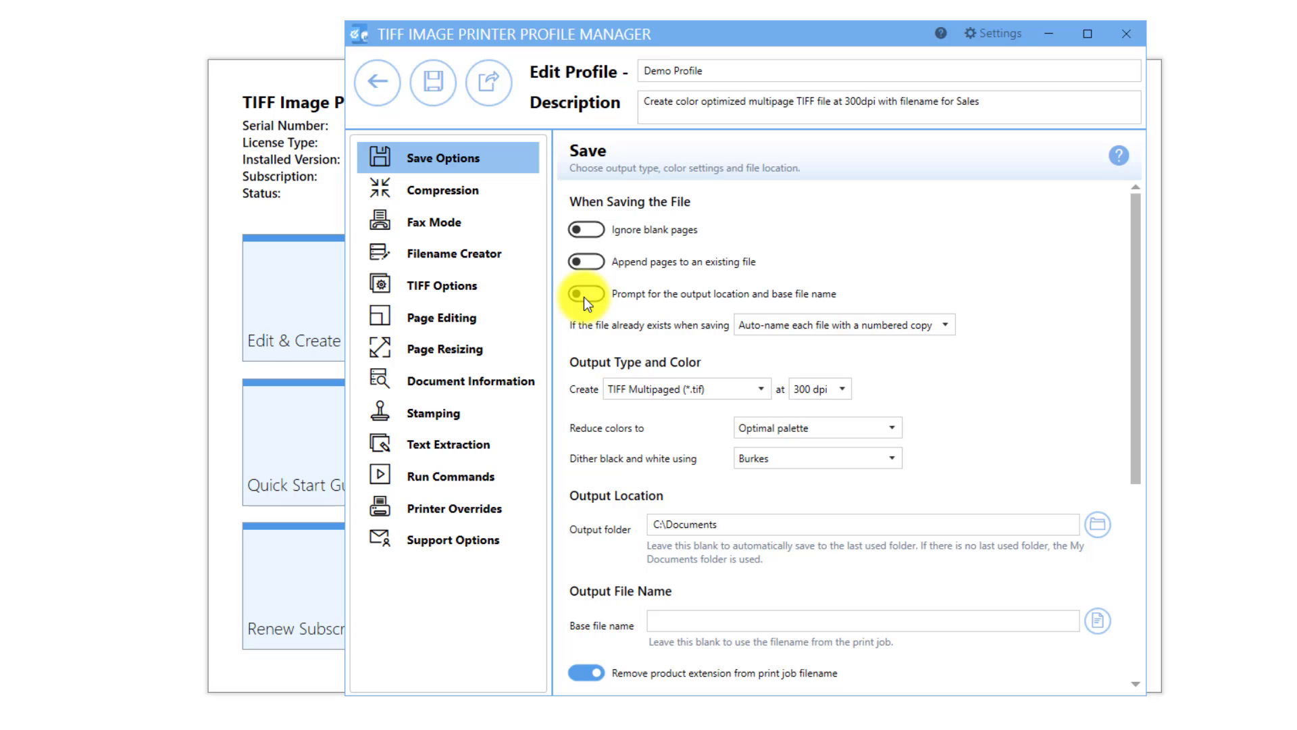
left_click(584, 298)
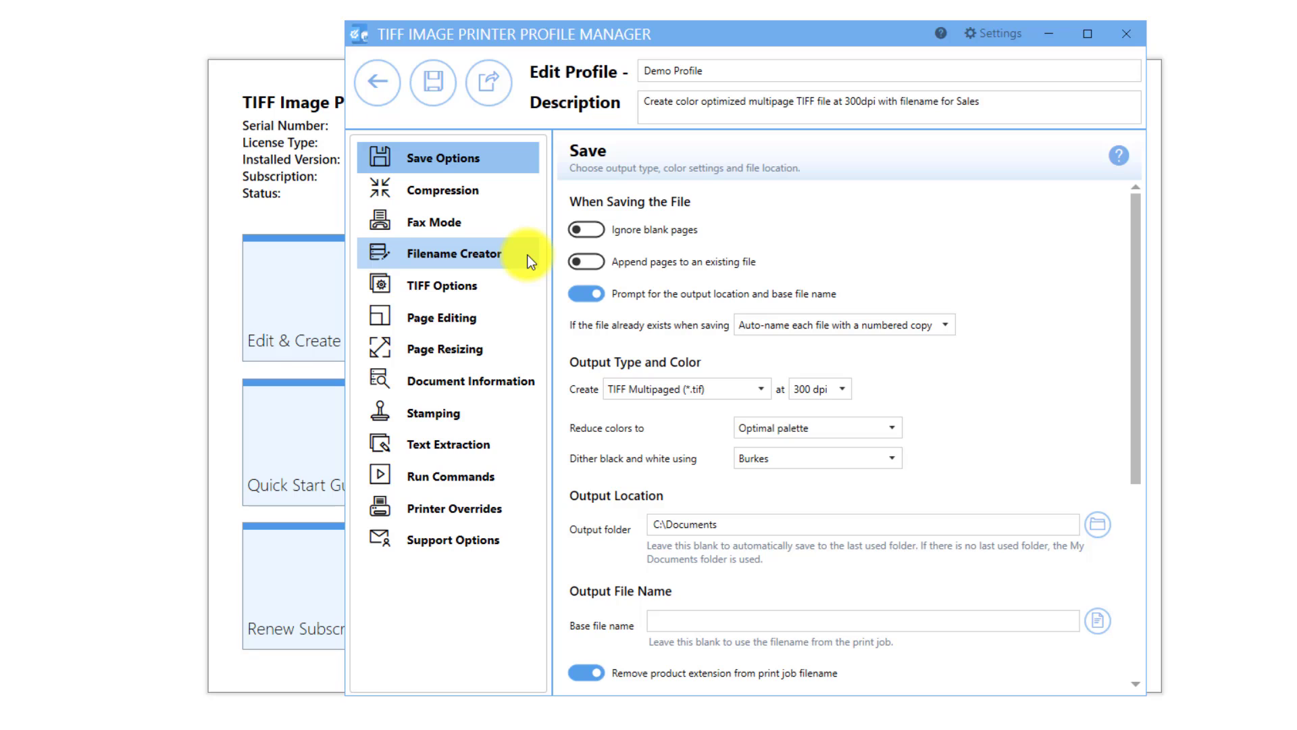
Set the output folder of the Output Location part to C:\Sales in the Filename Creator.
left_click(527, 254)
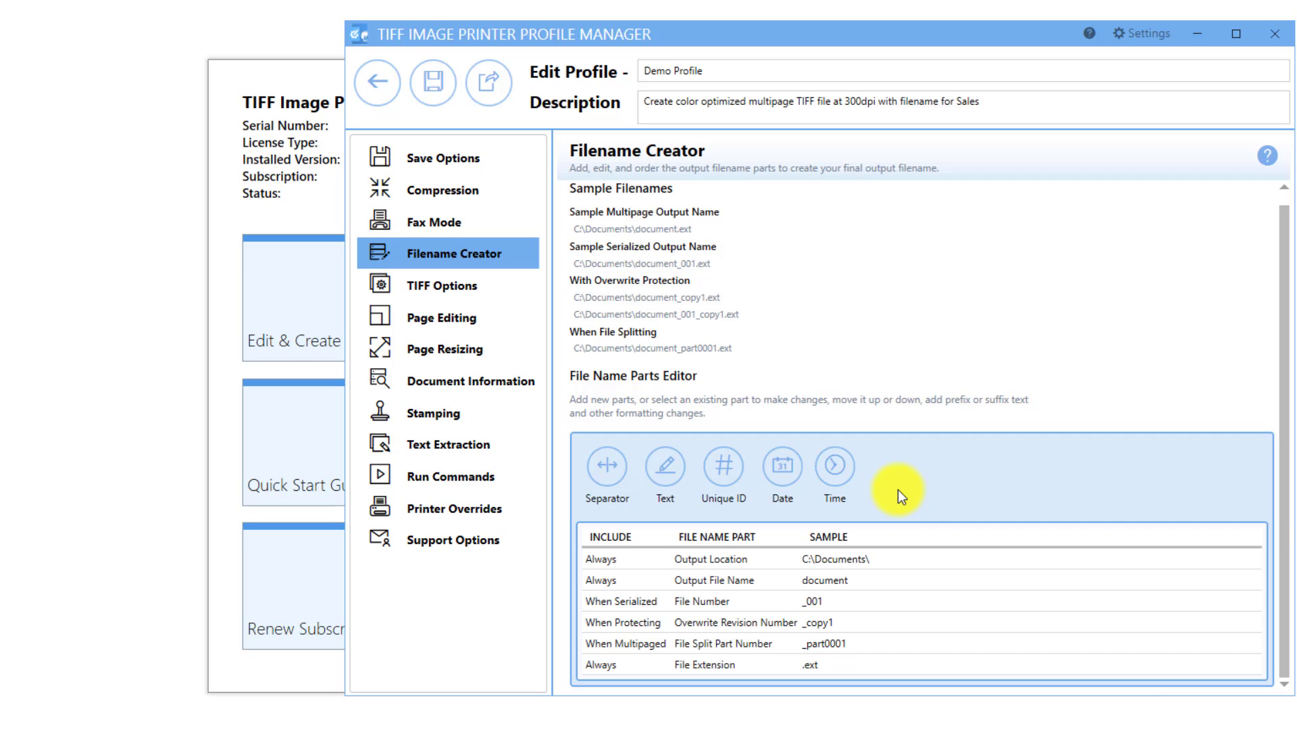
left_click(885, 560)
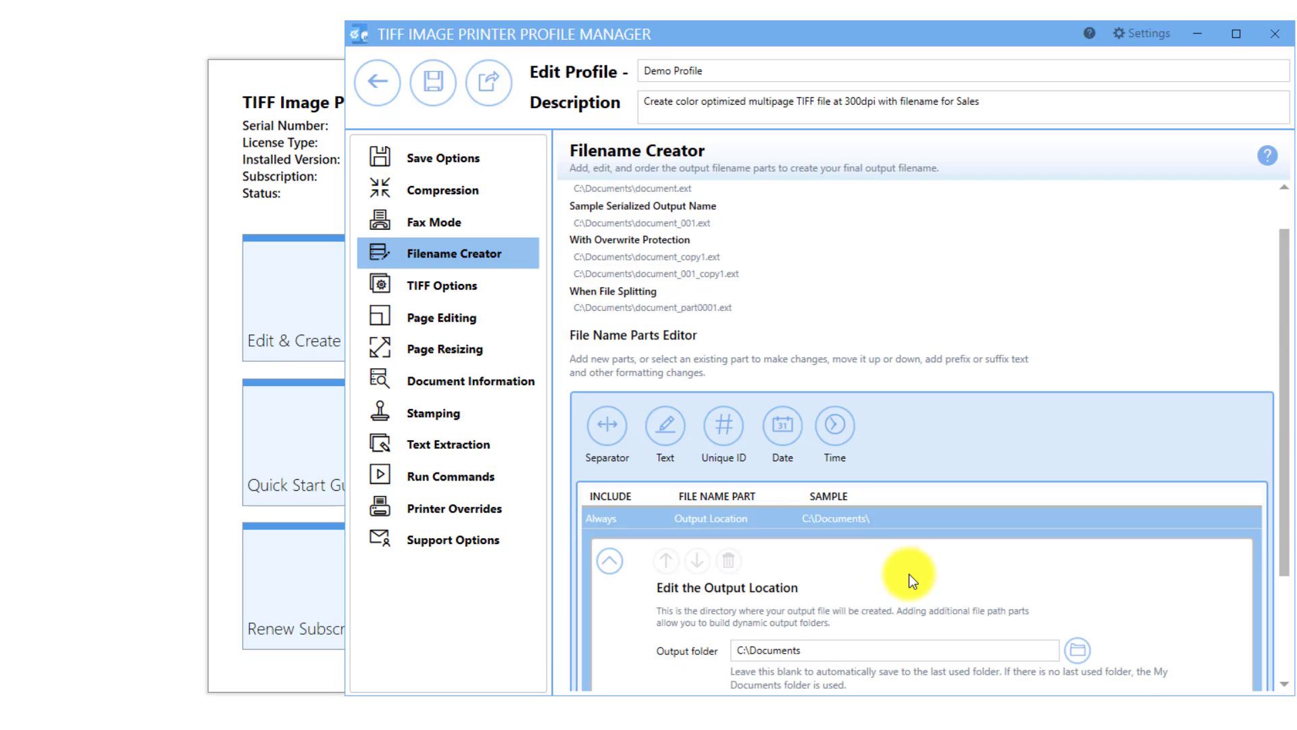
scroll(910, 571, "down", 5)
left_click(883, 499)
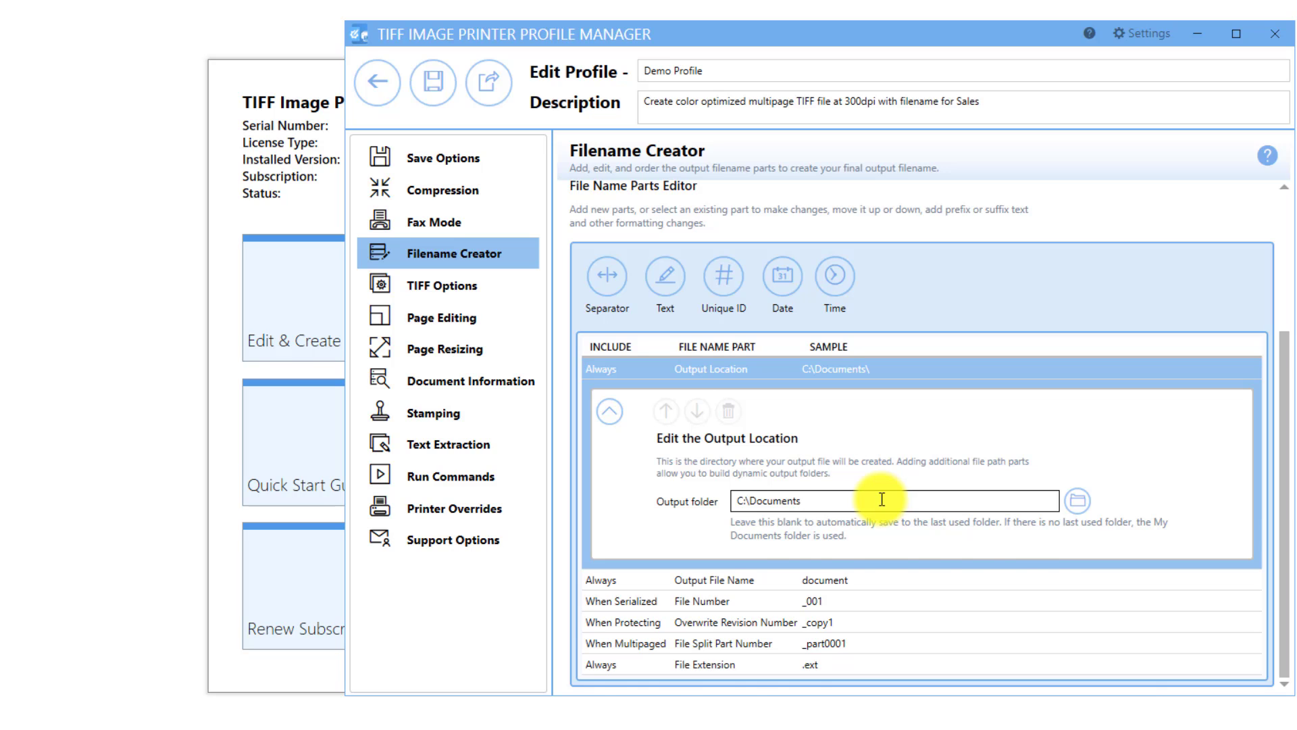
key("BackSpace")
key("BackSpace")
key("BackSpace")
key("BackSpace")
key("BackSpace")
key("BackSpace")
key("BackSpace")
key("BackSpace")
key("BackSpace")
type("S")
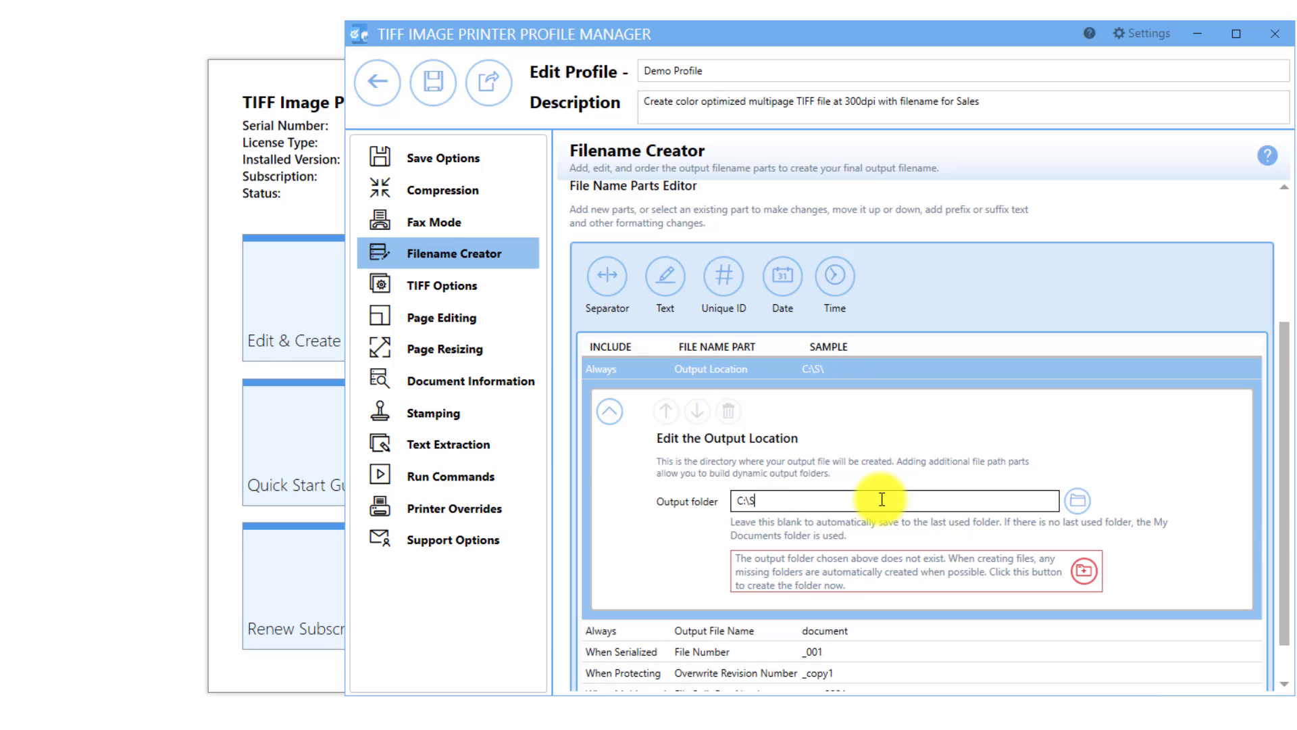
type("ales")
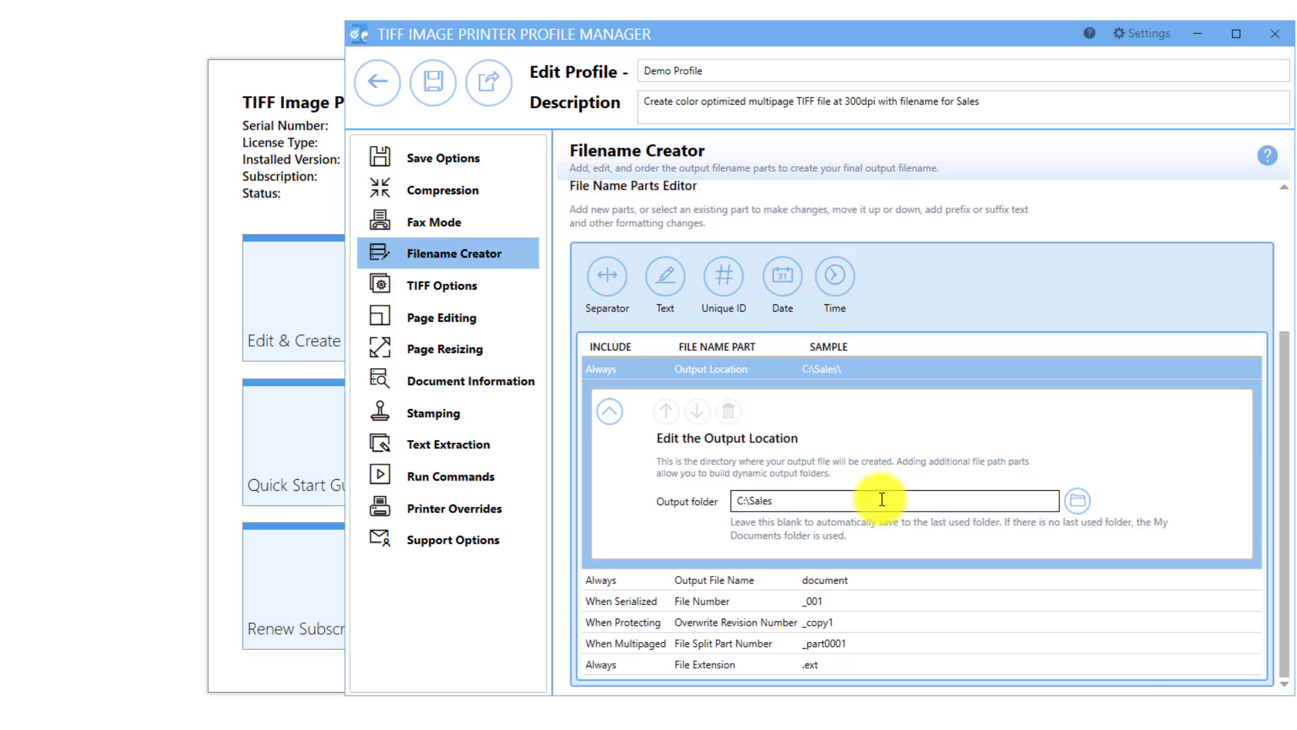
Set the base file name of the Output File Name part to invoices and check it in the save options.
left_click(861, 584)
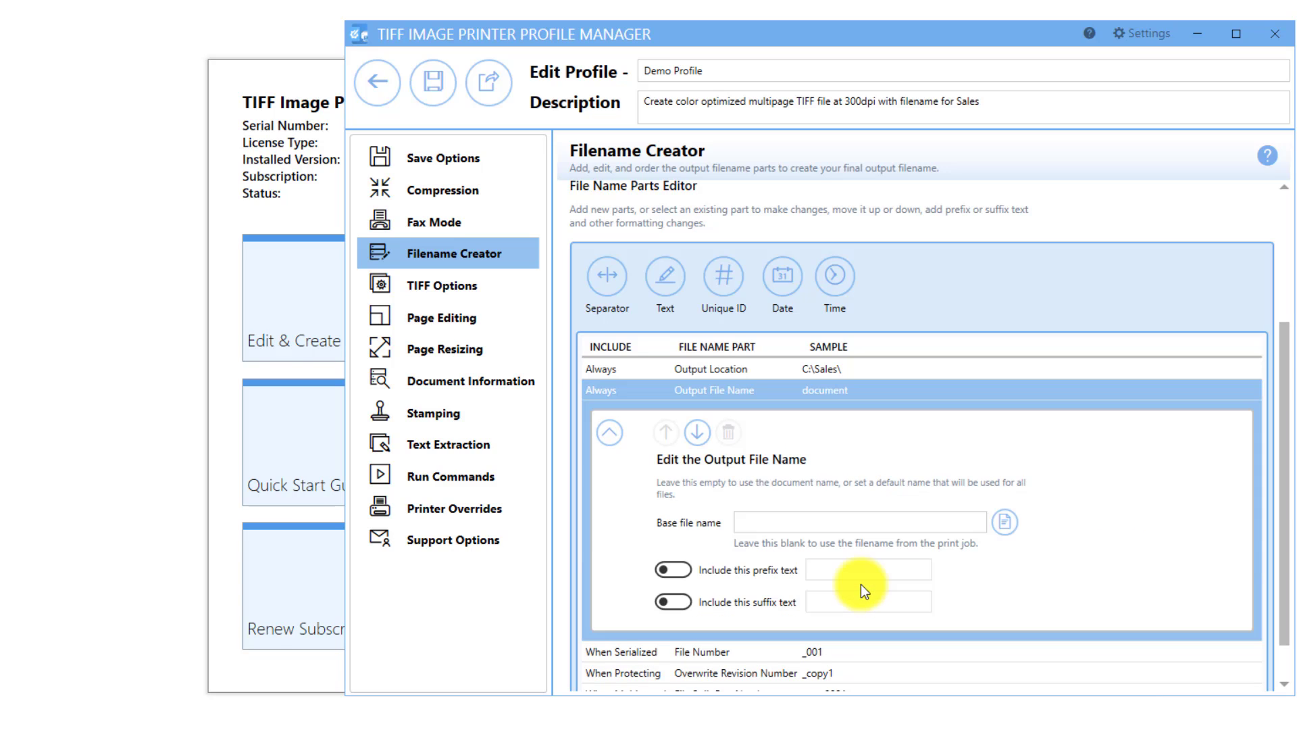
left_click(826, 528)
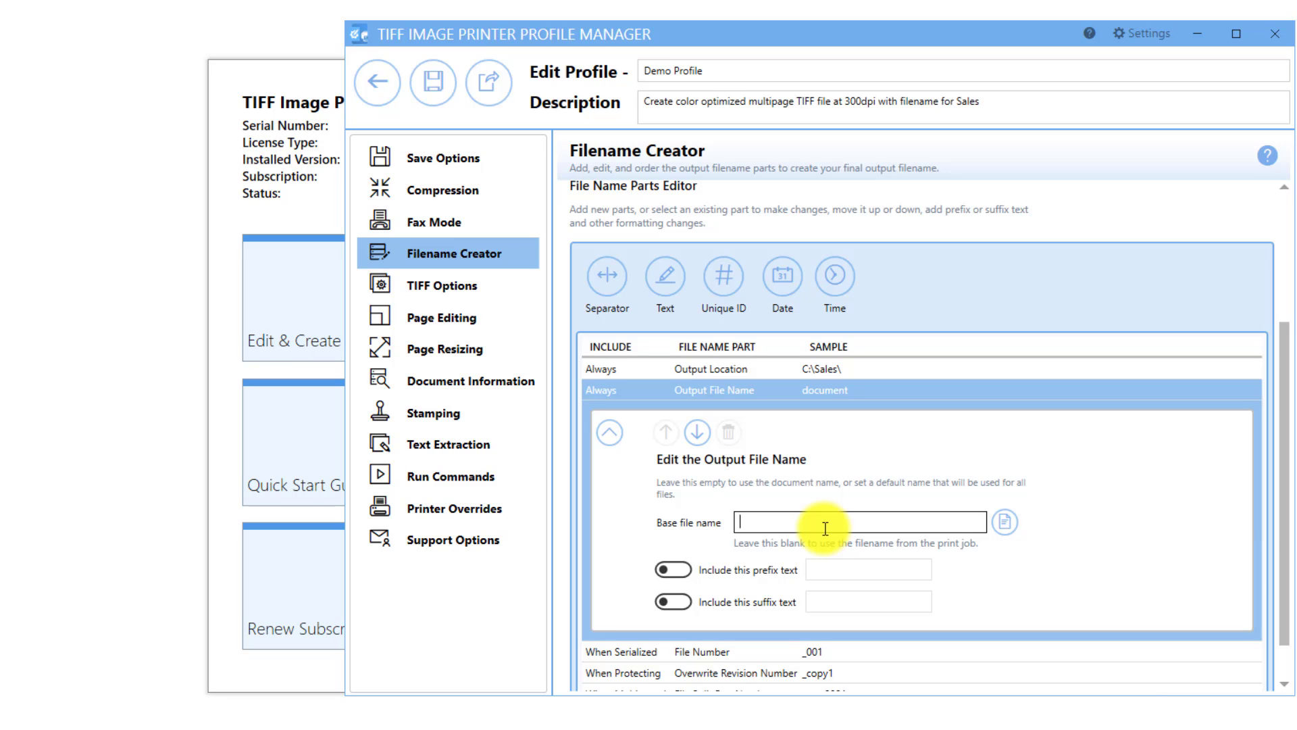
type("invoices")
left_click(1073, 543)
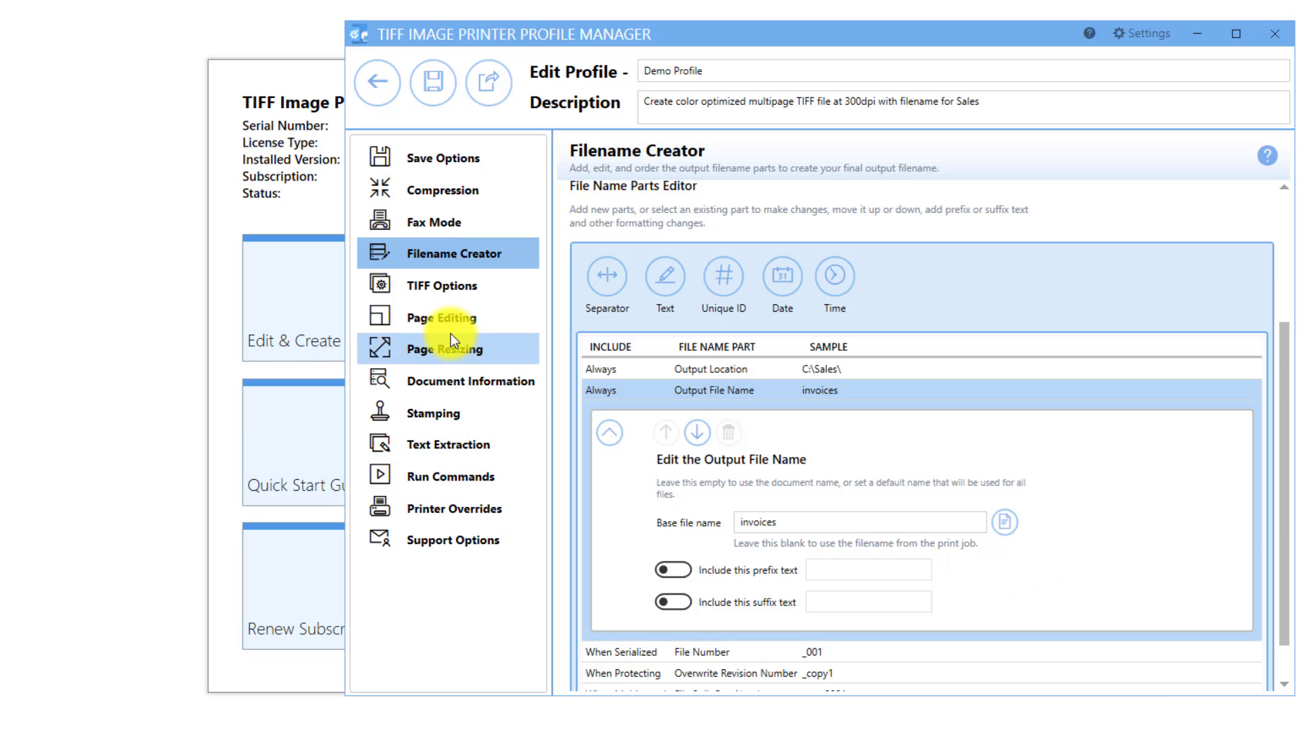
left_click(473, 156)
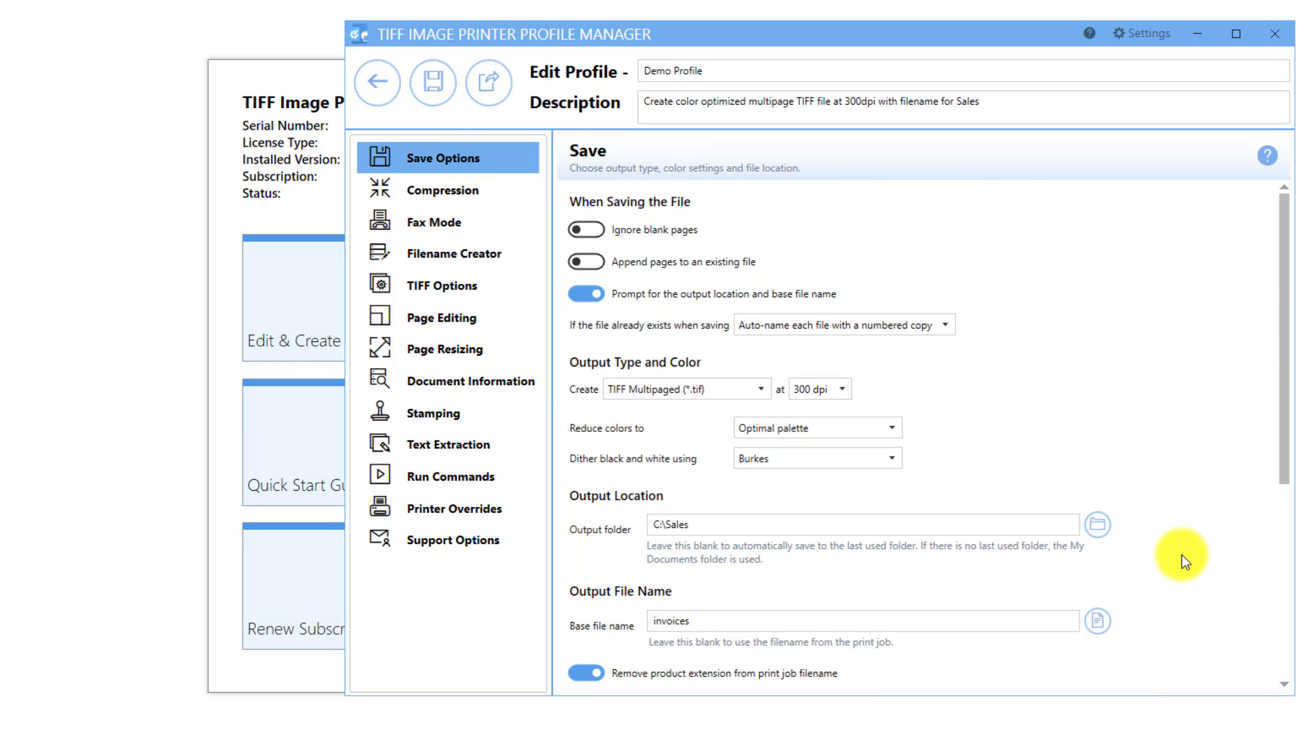
Examine the File Number, Overwrite Revision Number and File Split Part Number settings in the Filename Creator.
left_click(530, 253)
scroll(1019, 600, "down", 2)
scroll(1019, 596, "down", 2)
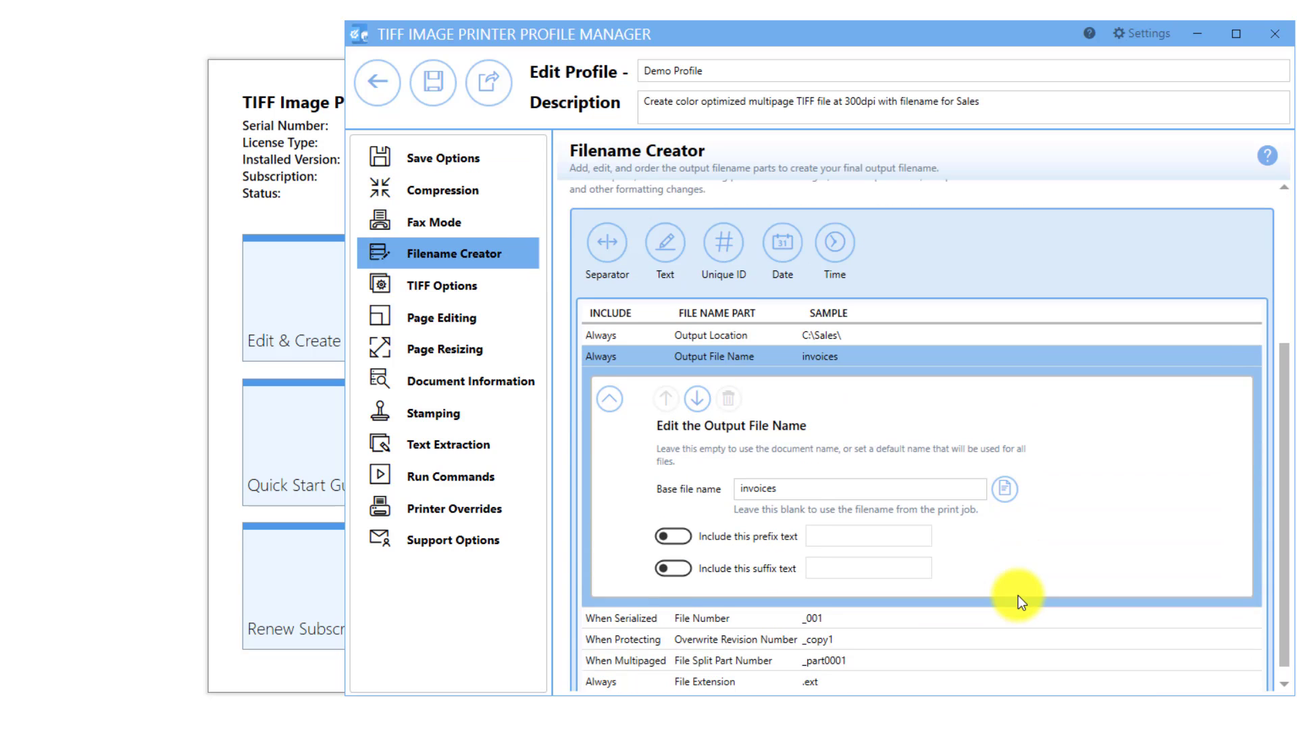
left_click(966, 598)
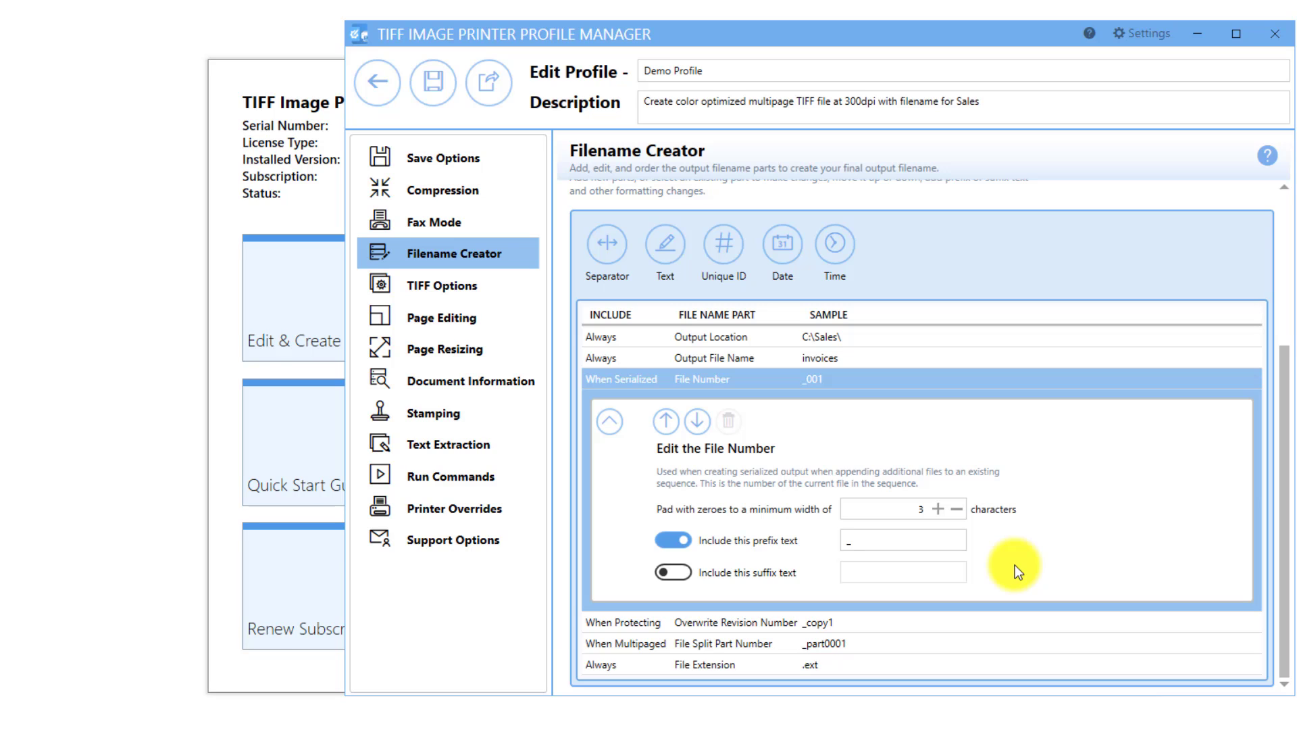
left_click(996, 613)
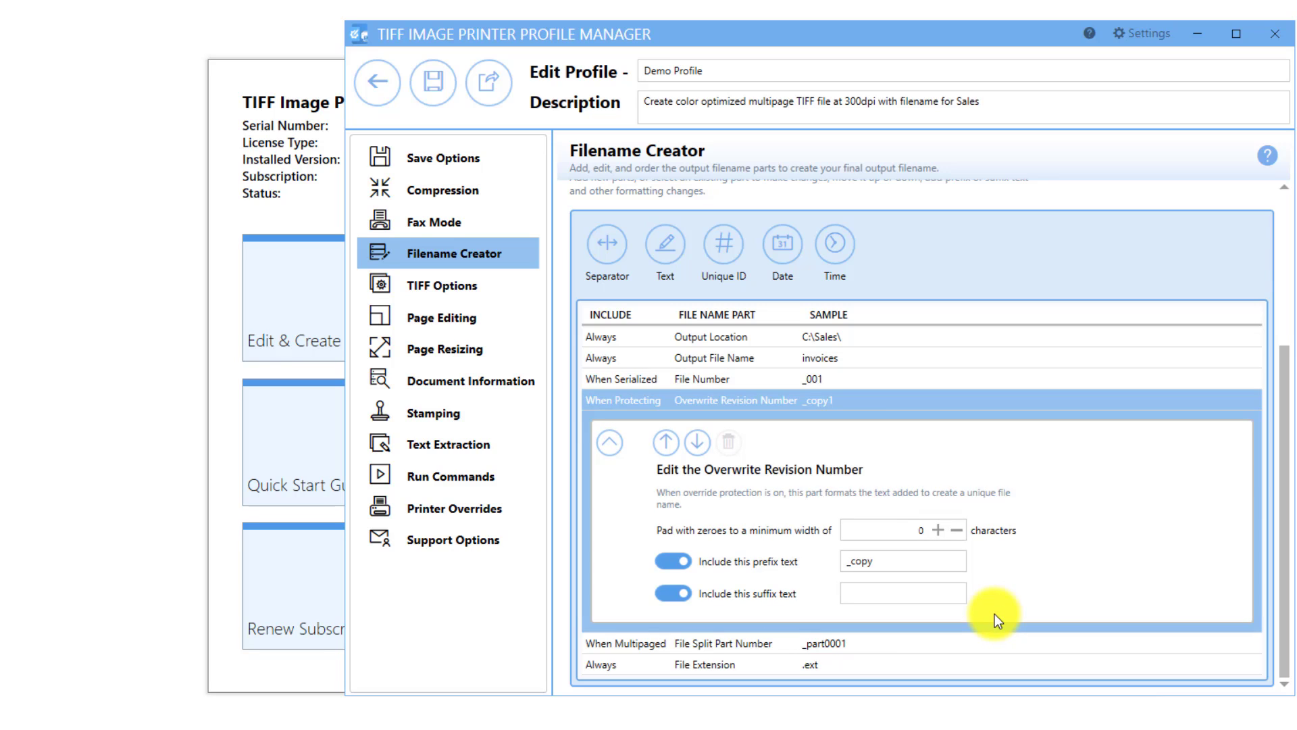
left_click(981, 645)
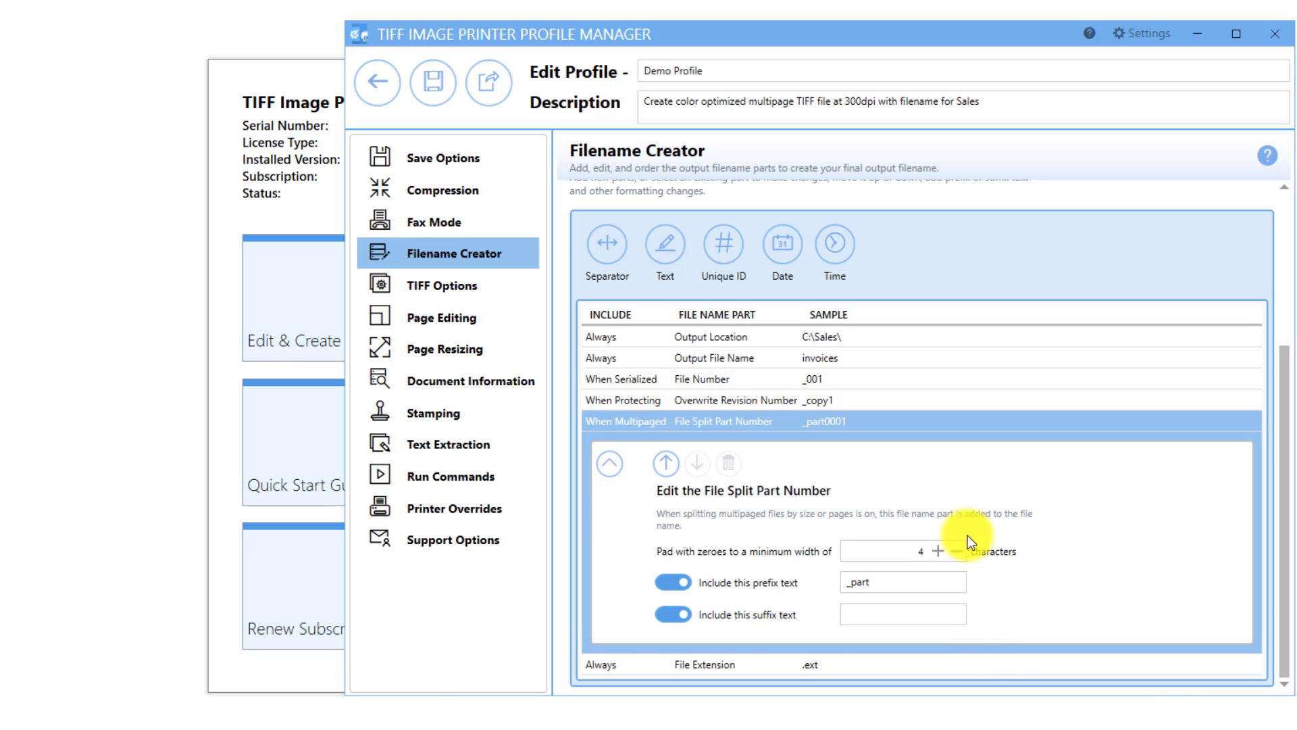
left_click(887, 387)
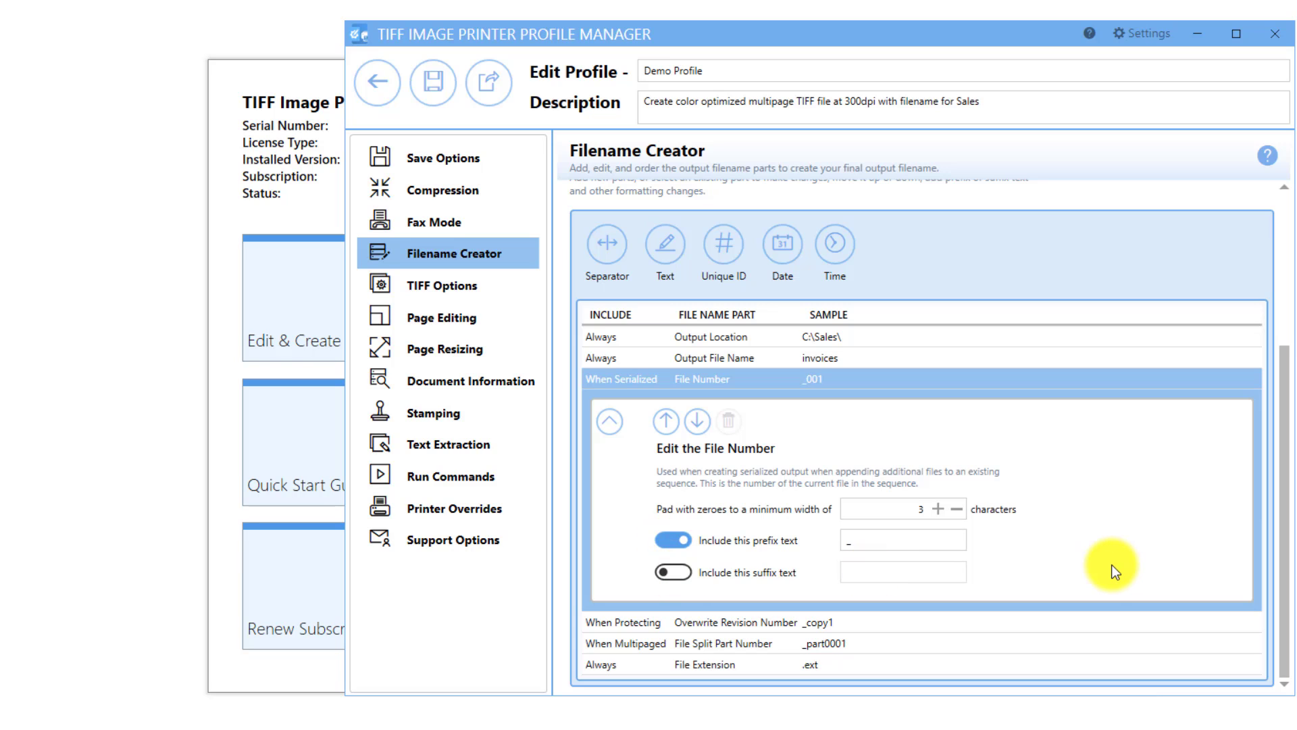
Replace the default file extension with the custom extension test.
left_click(881, 665)
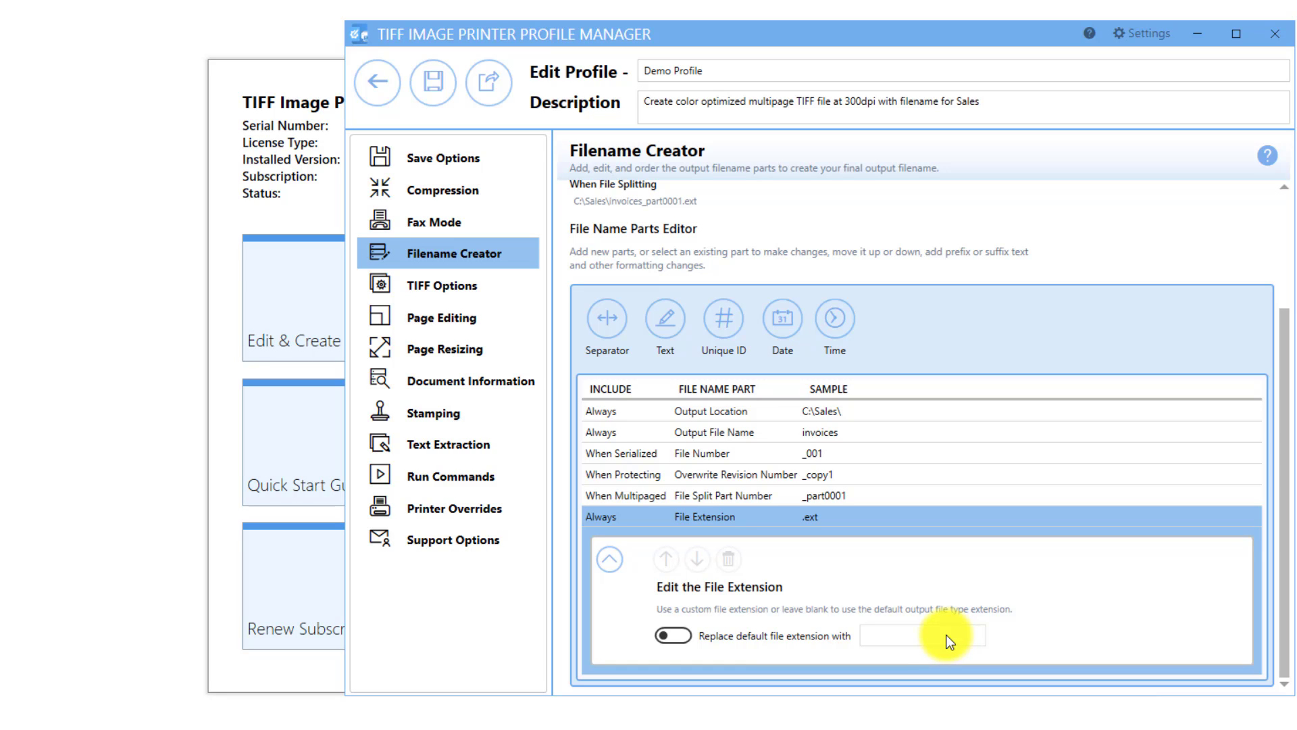
left_click(673, 636)
left_click(902, 635)
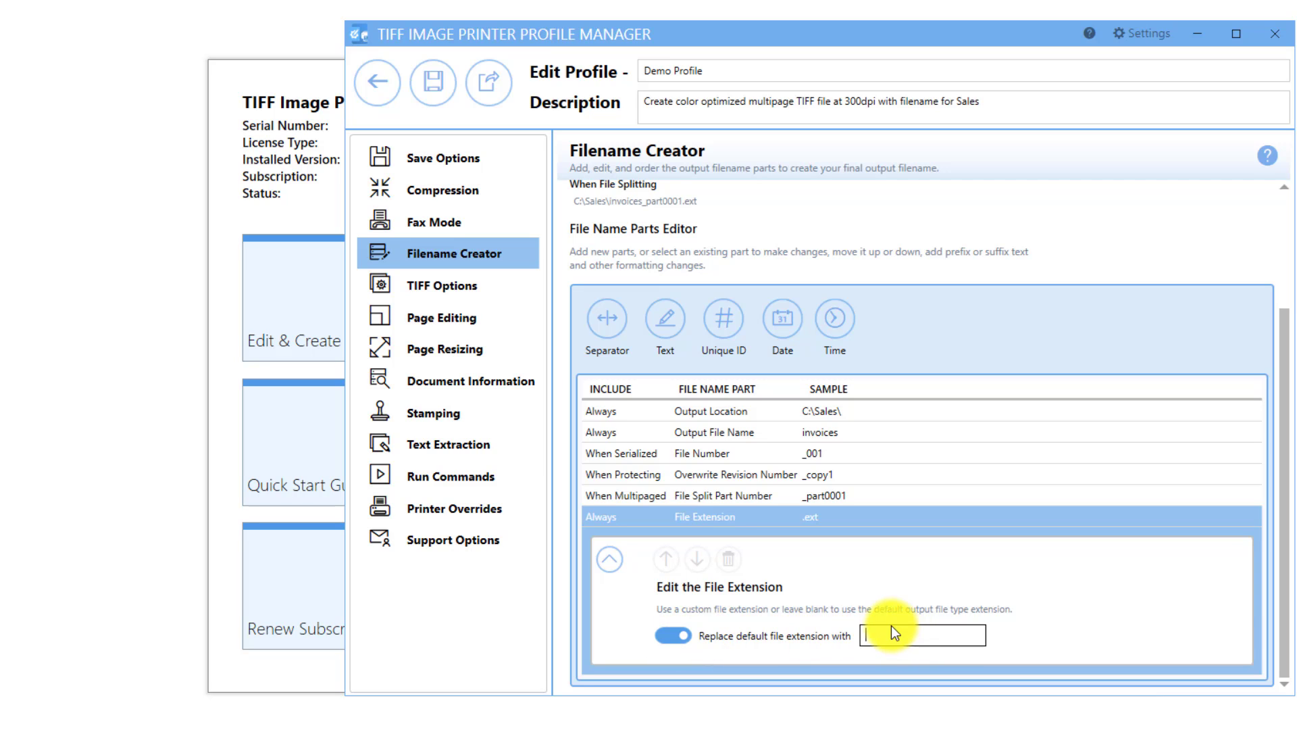
type("test")
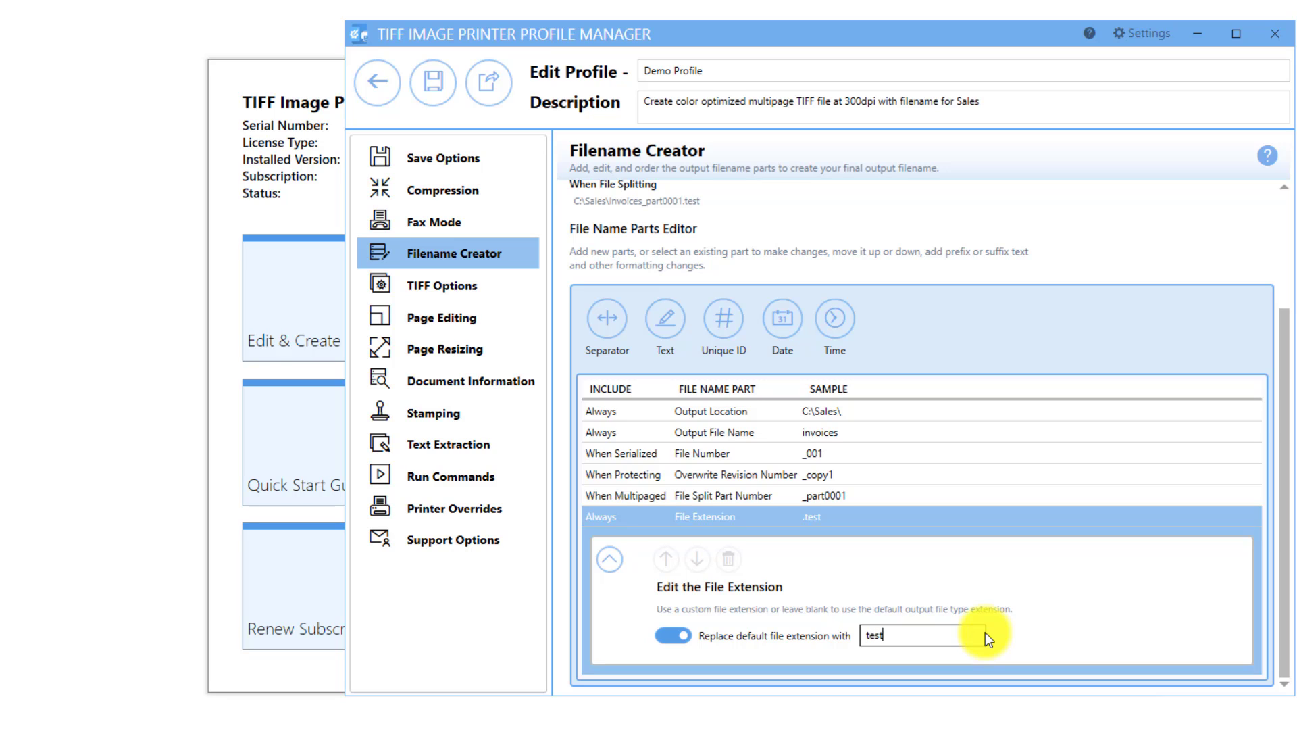
Clear the custom file extension, turn off the extension replacement and collapse the File Extension settings.
key("BackSpace")
key("BackSpace")
key("BackSpace")
key("BackSpace")
left_click(677, 637)
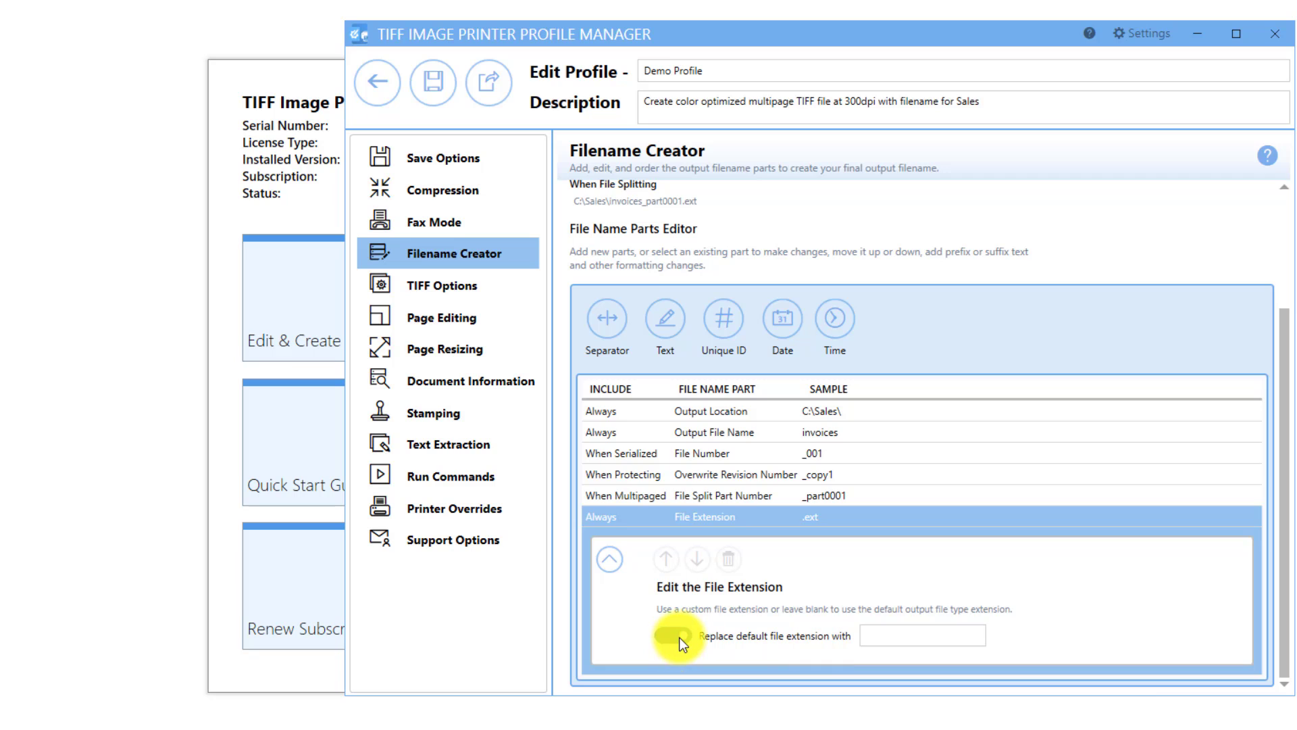
left_click(609, 559)
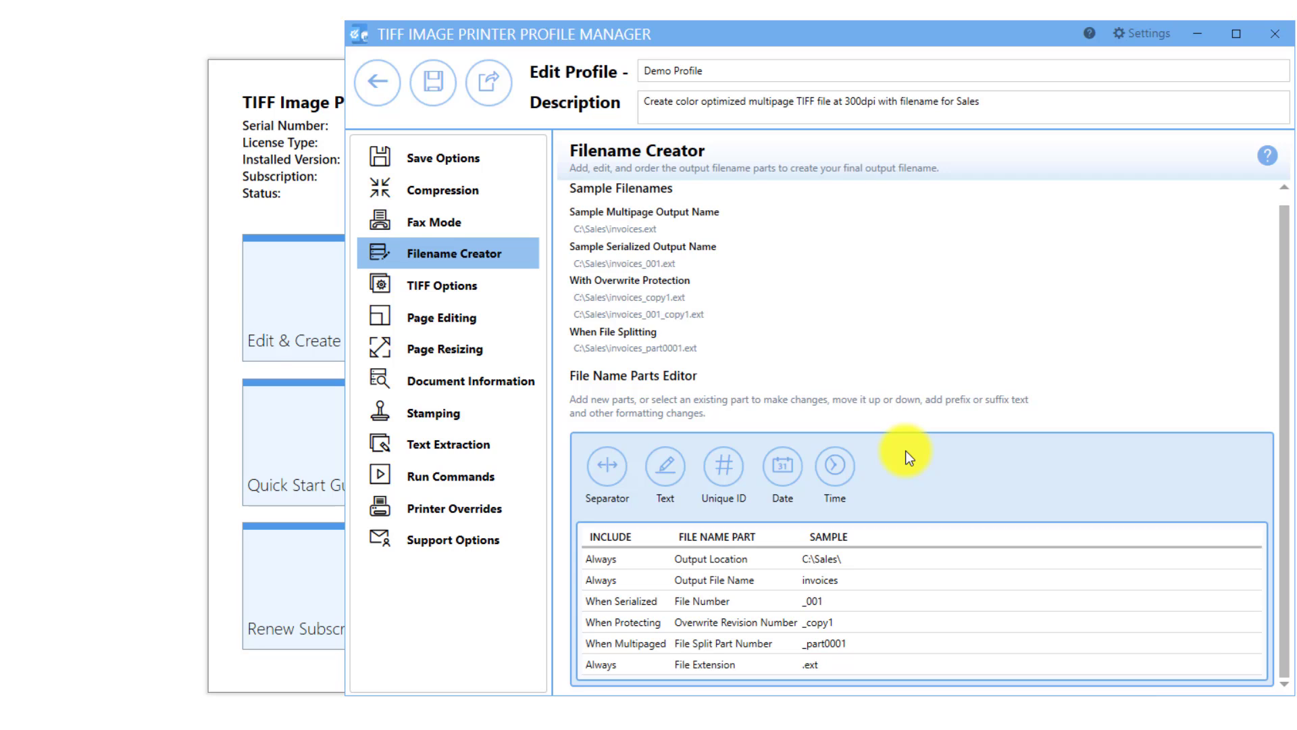
Add a path separator and a custom text part reading COMPANY NAME after the Output File Name part.
left_click(617, 476)
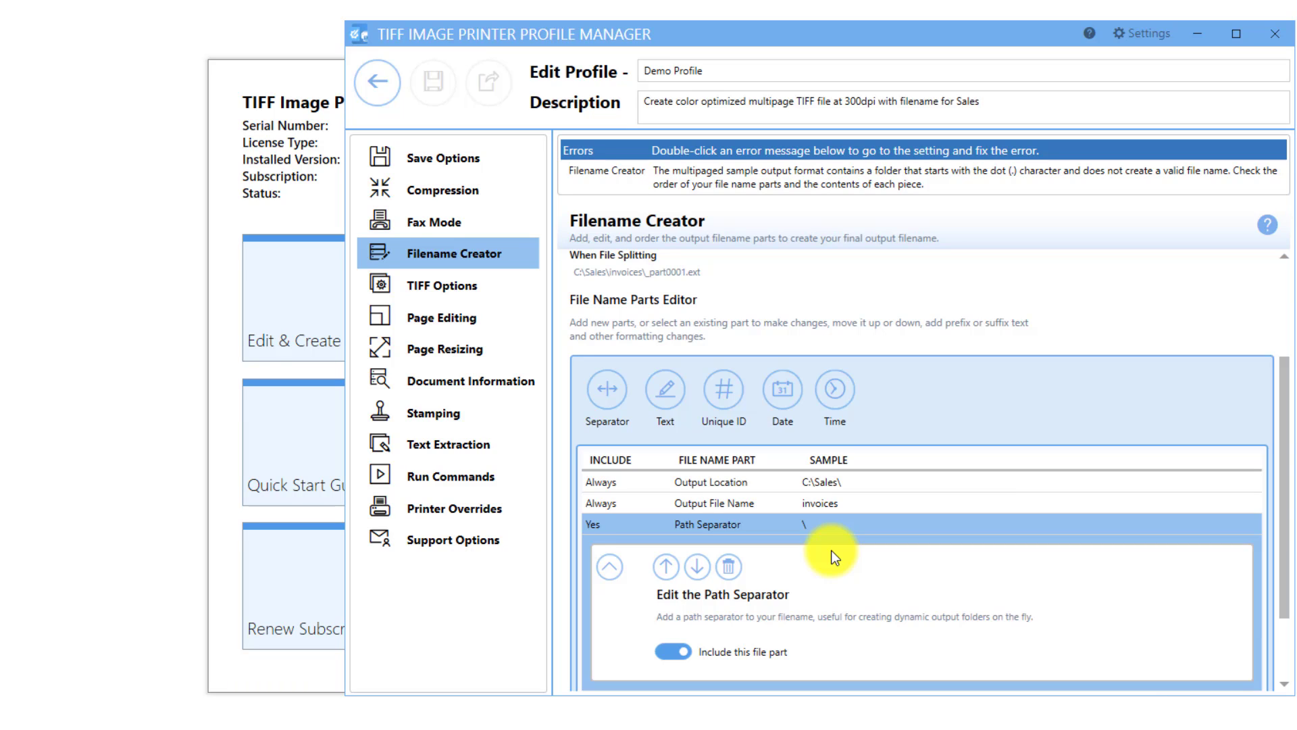
left_click(677, 391)
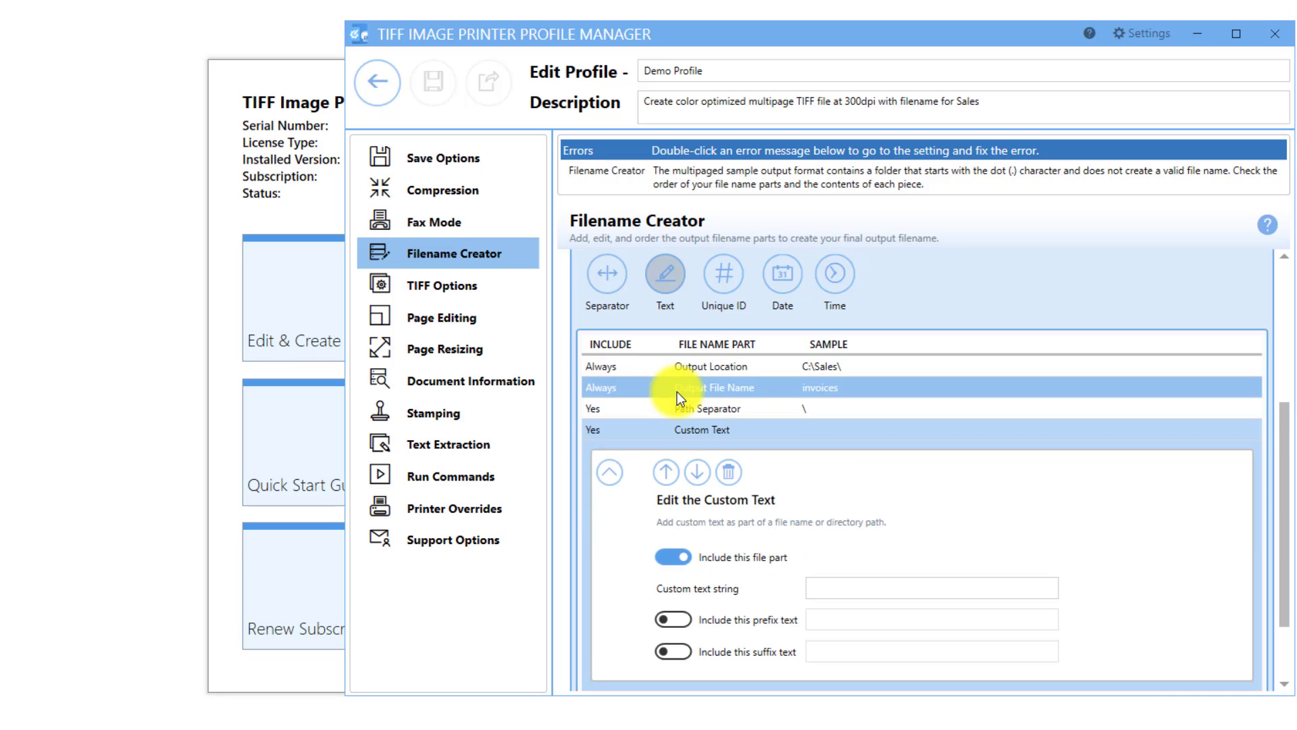
left_click(830, 584)
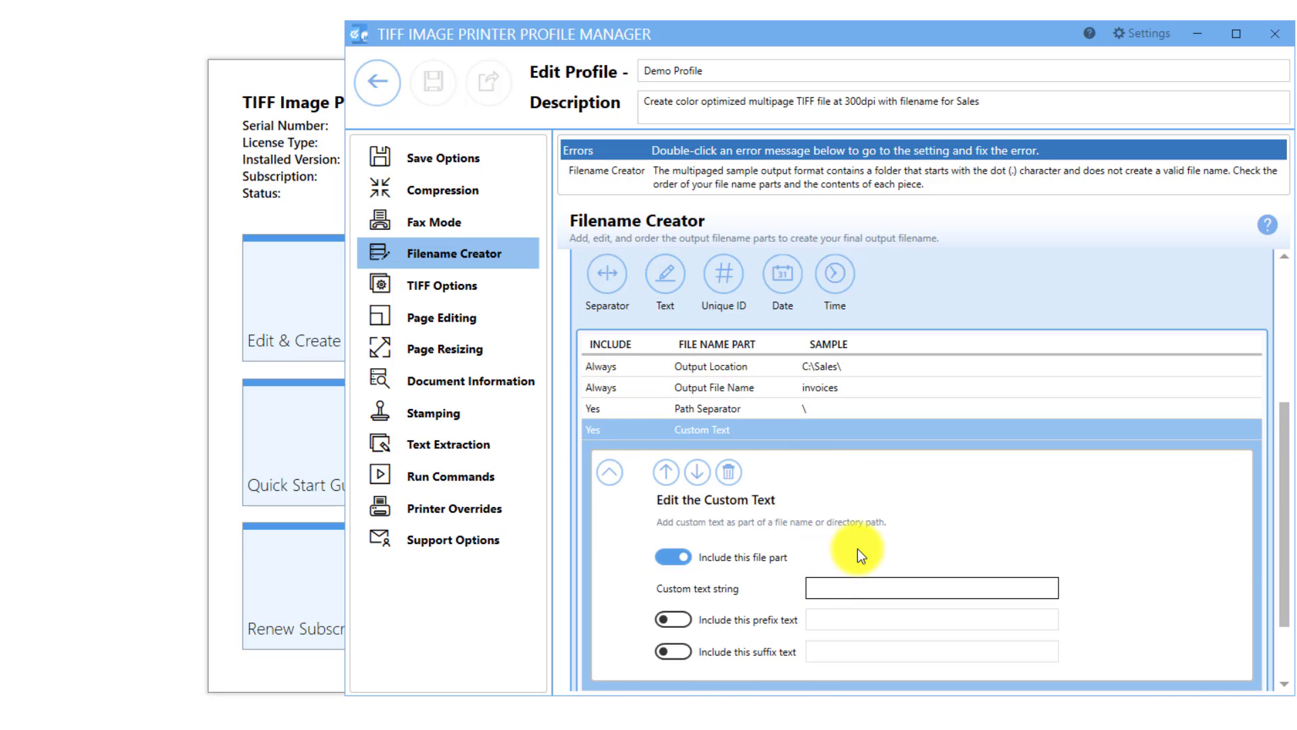
type("COMPANY NAME")
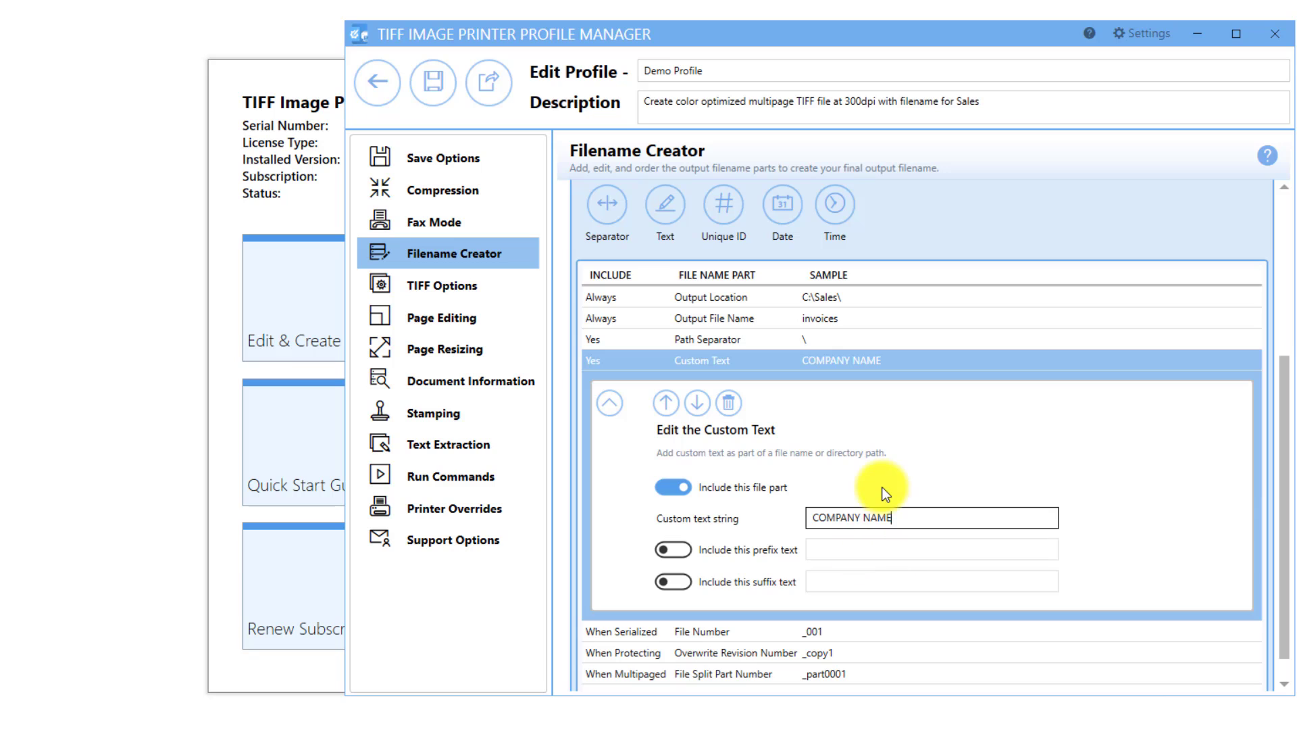
Move the Custom Text part above the Path Separator and back below it, and delete both parts.
left_click(666, 403)
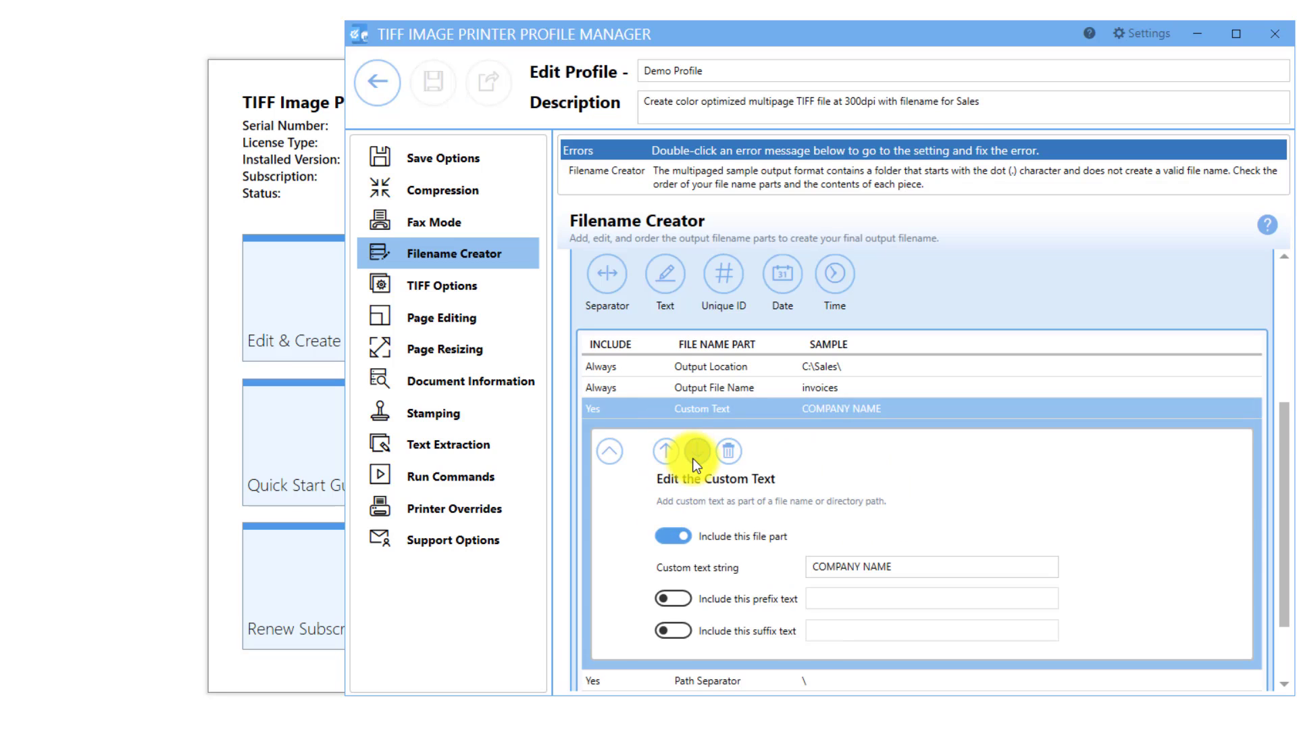
left_click(695, 454)
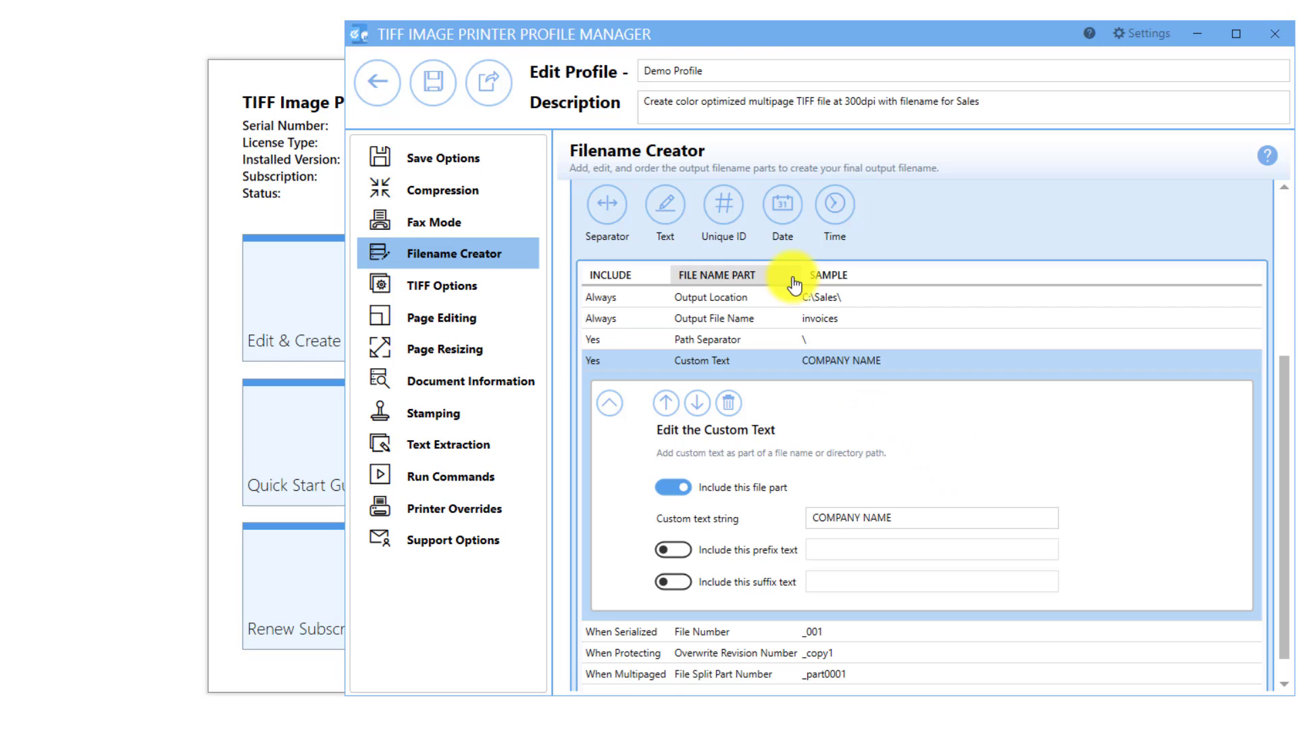
left_click(733, 403)
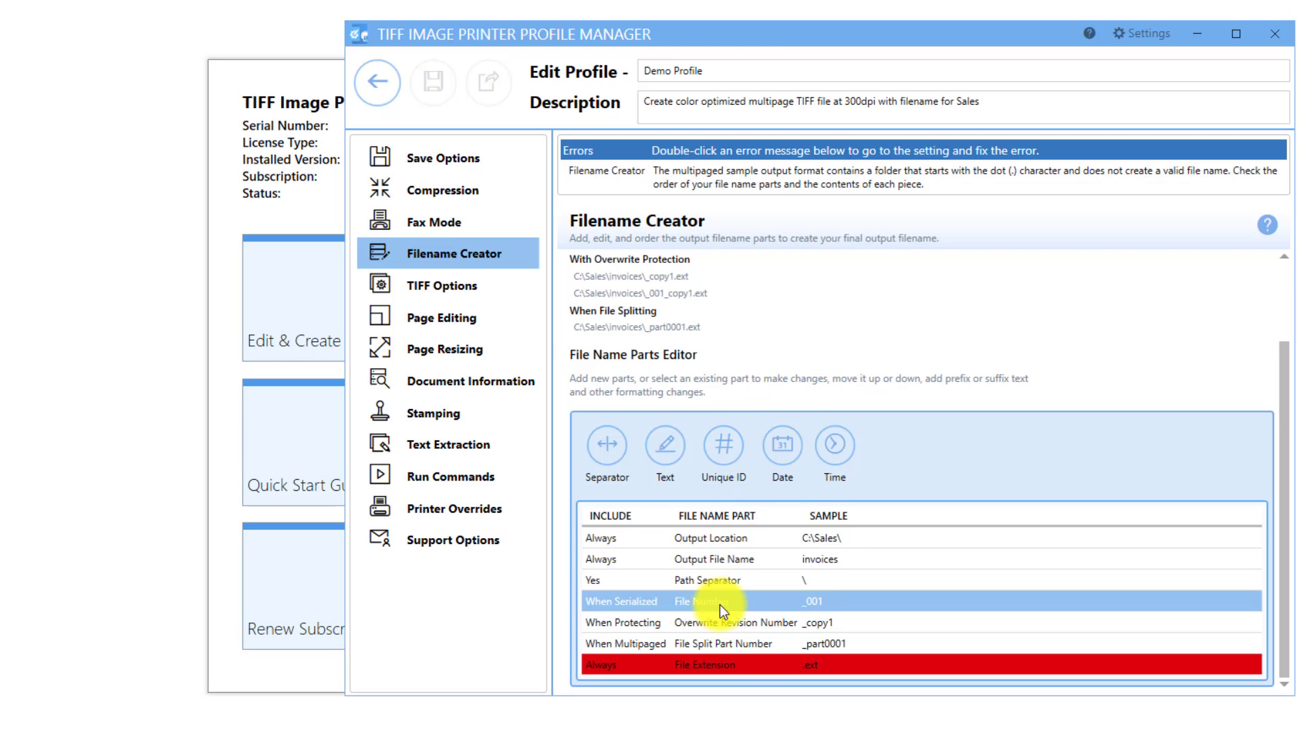
left_click(719, 579)
left_click(730, 473)
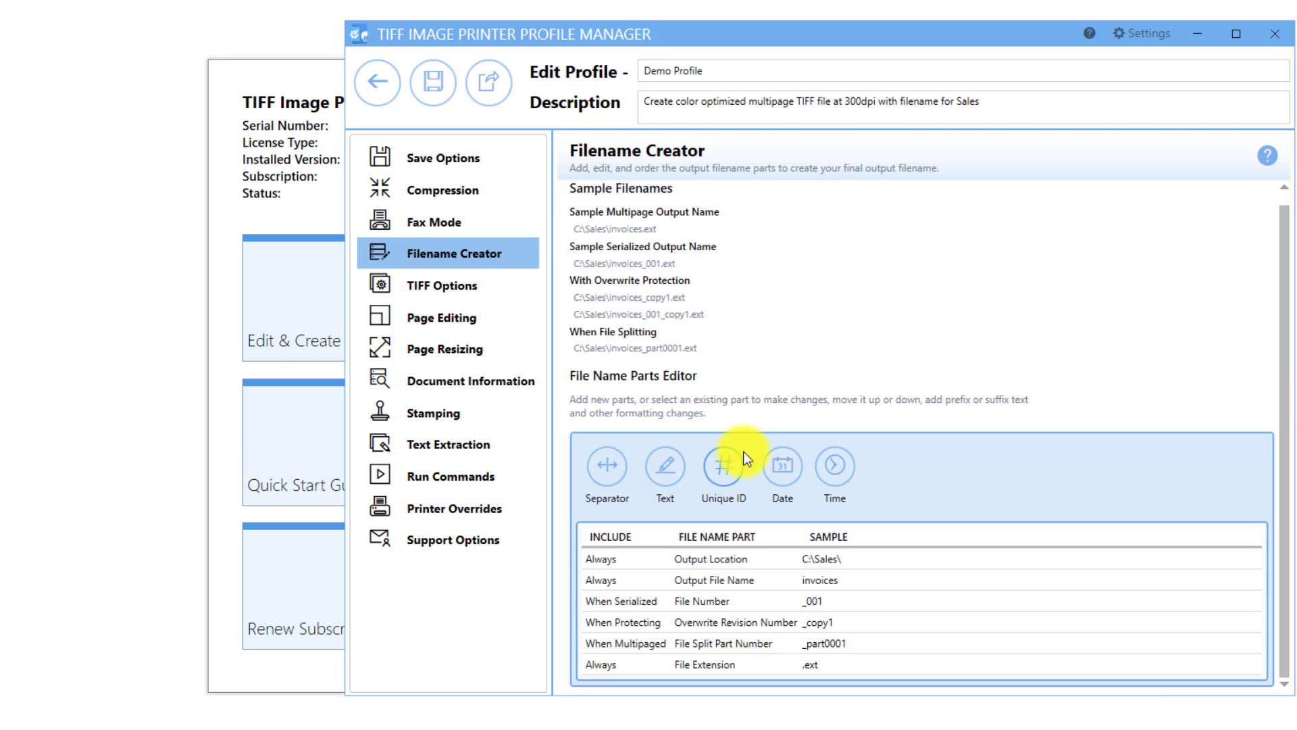
Add Year, Month and Day parts after the Output File Name and move Month below Day.
left_click(789, 478)
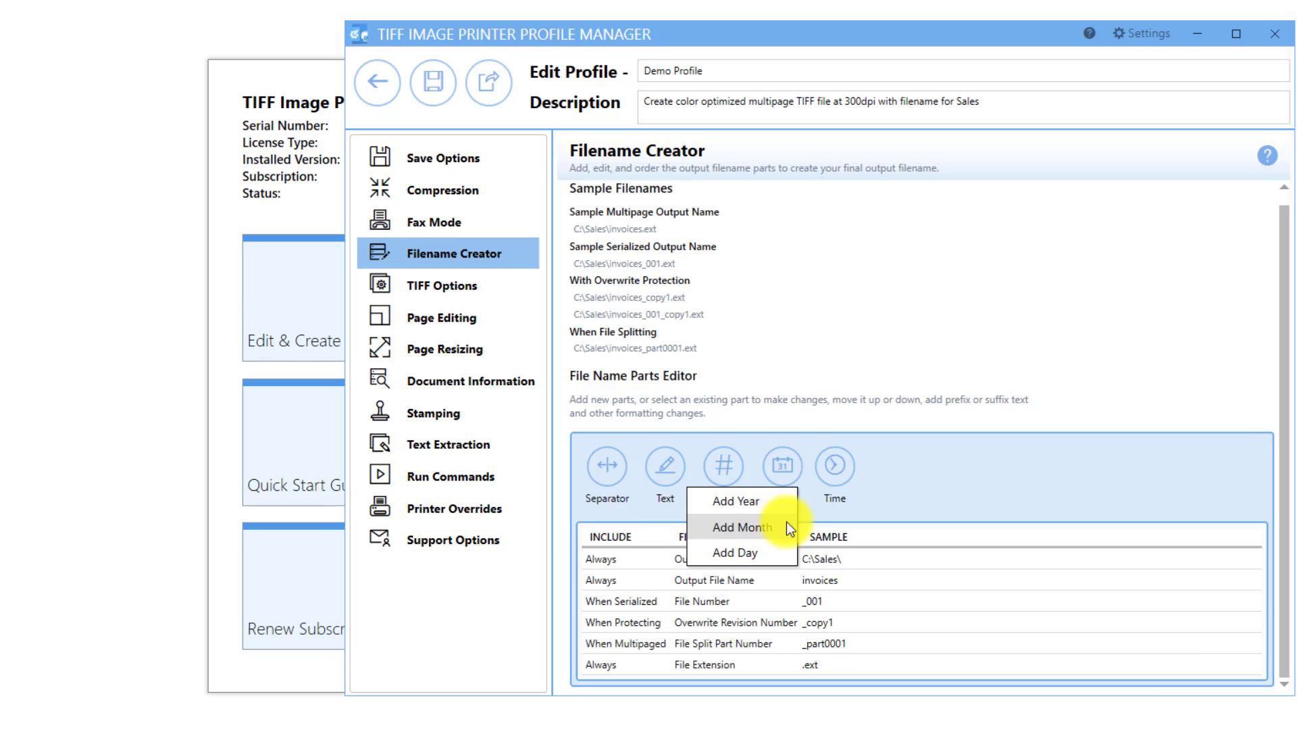
left_click(784, 502)
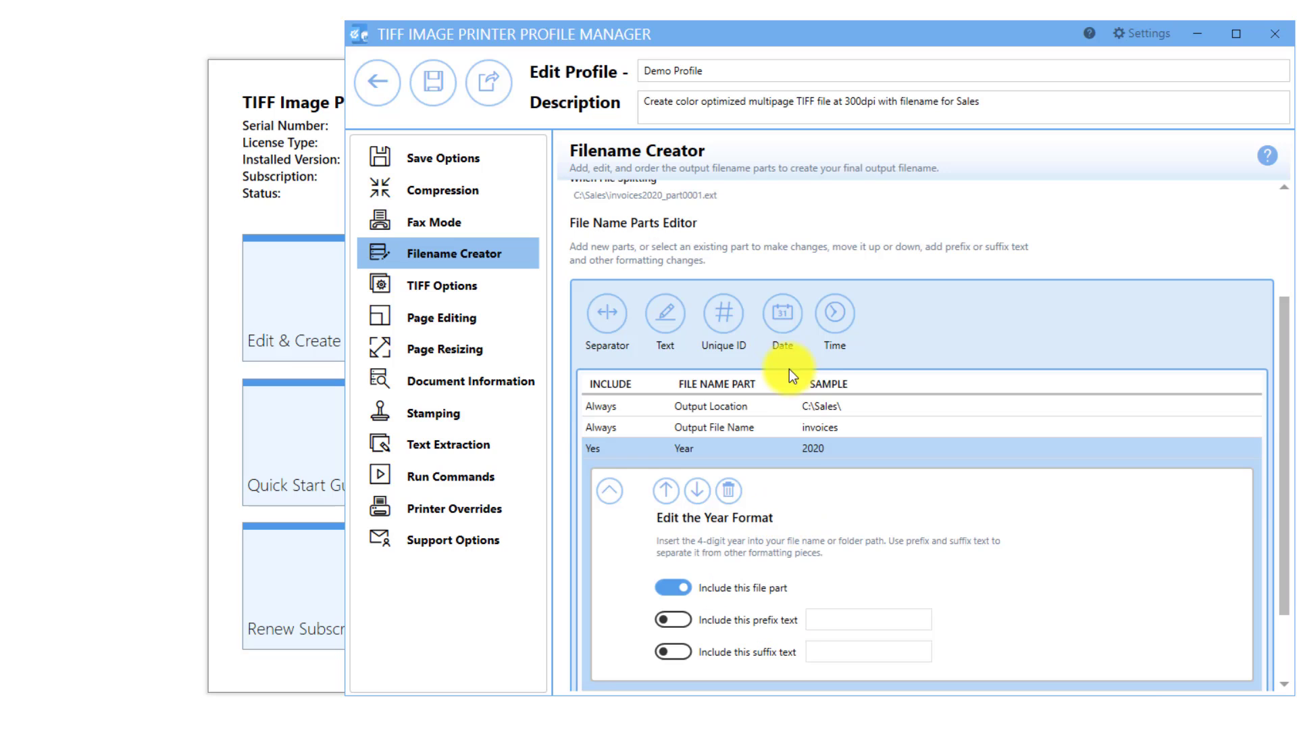
left_click(781, 341)
left_click(771, 373)
left_click(782, 270)
left_click(771, 376)
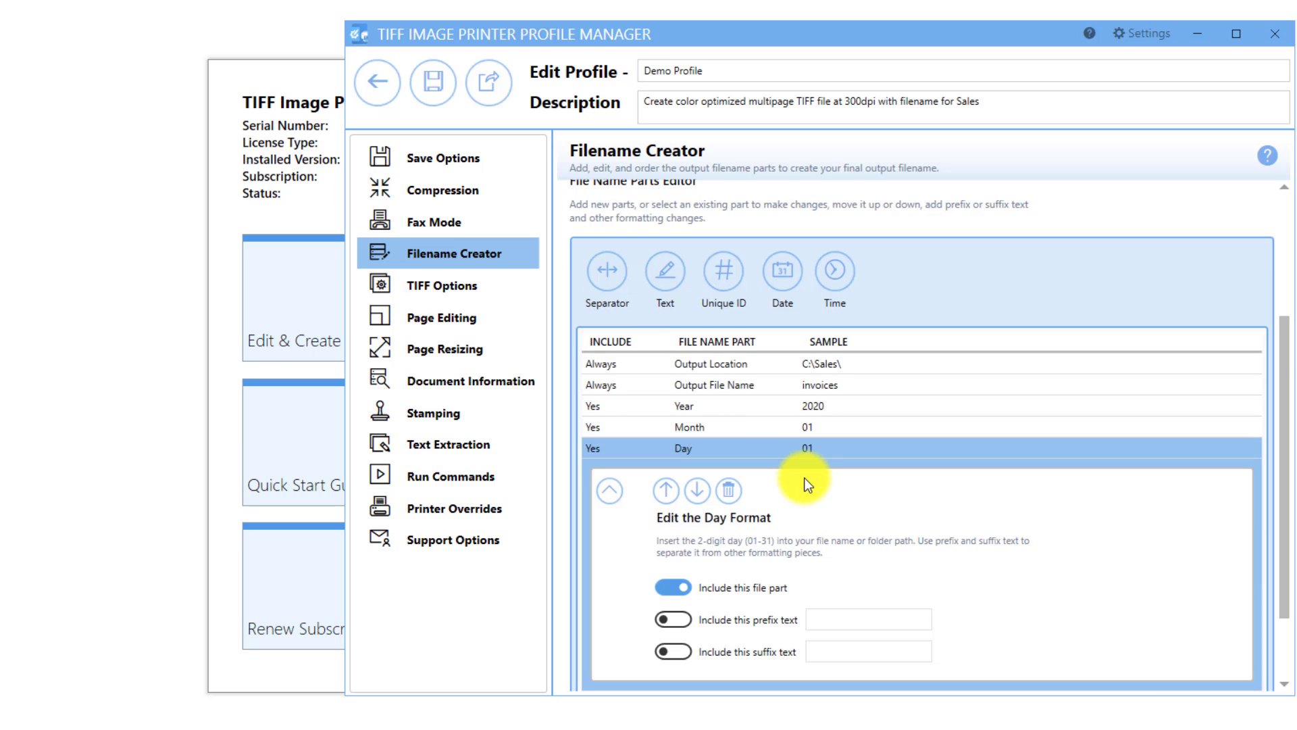
left_click(724, 430)
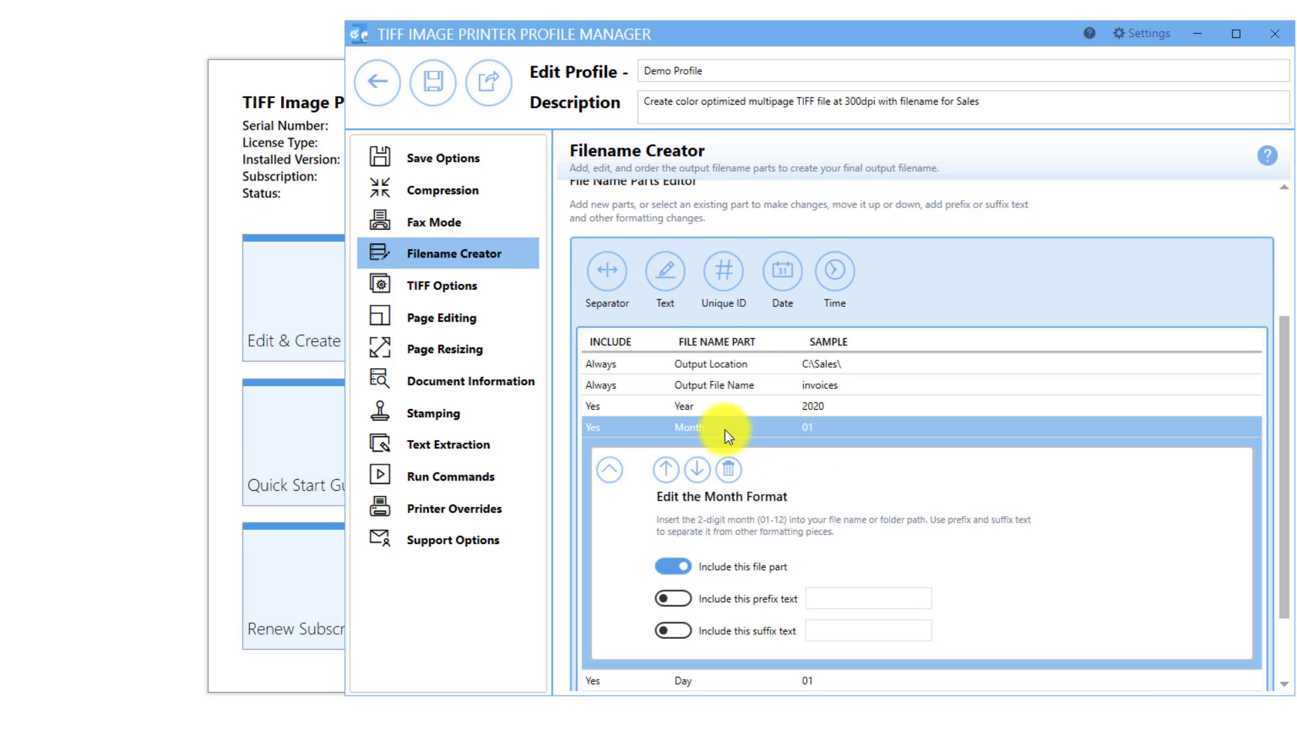
left_click(690, 471)
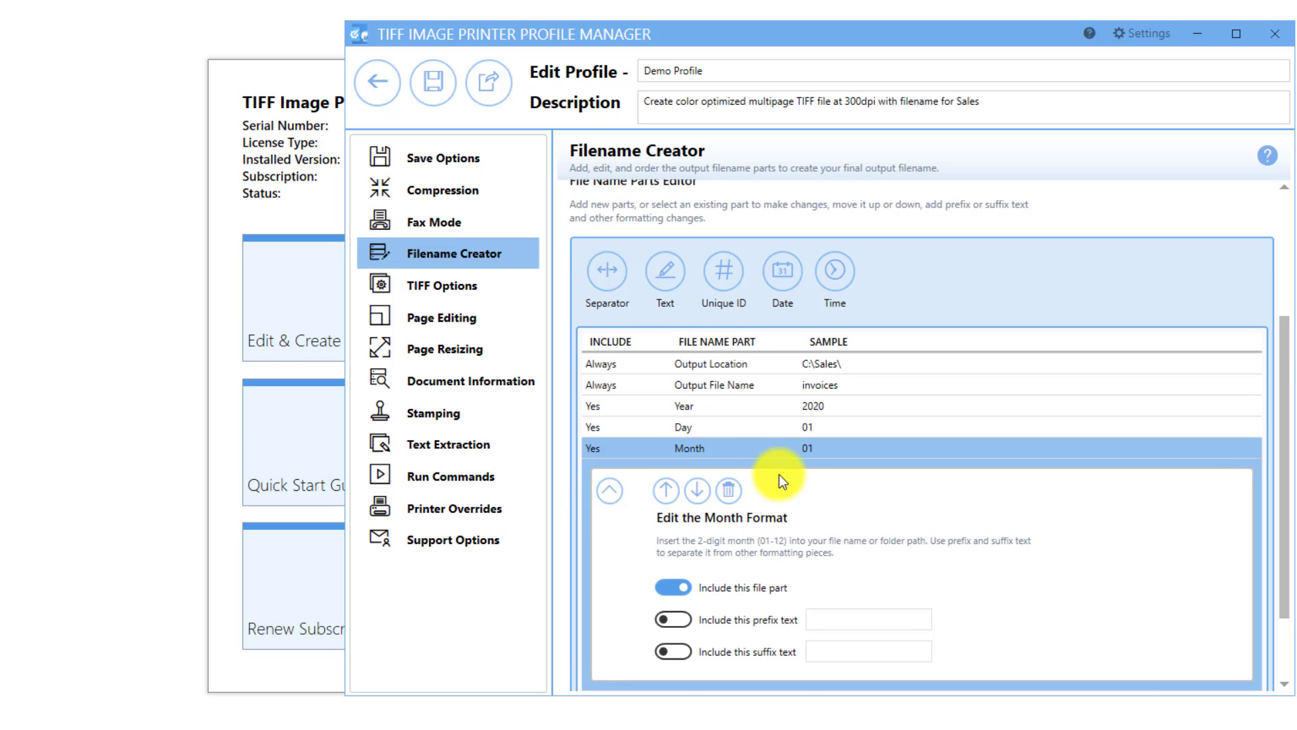
Include an underscore (_) as prefix text on both the Day and Month parts.
scroll(813, 491, "down", 3)
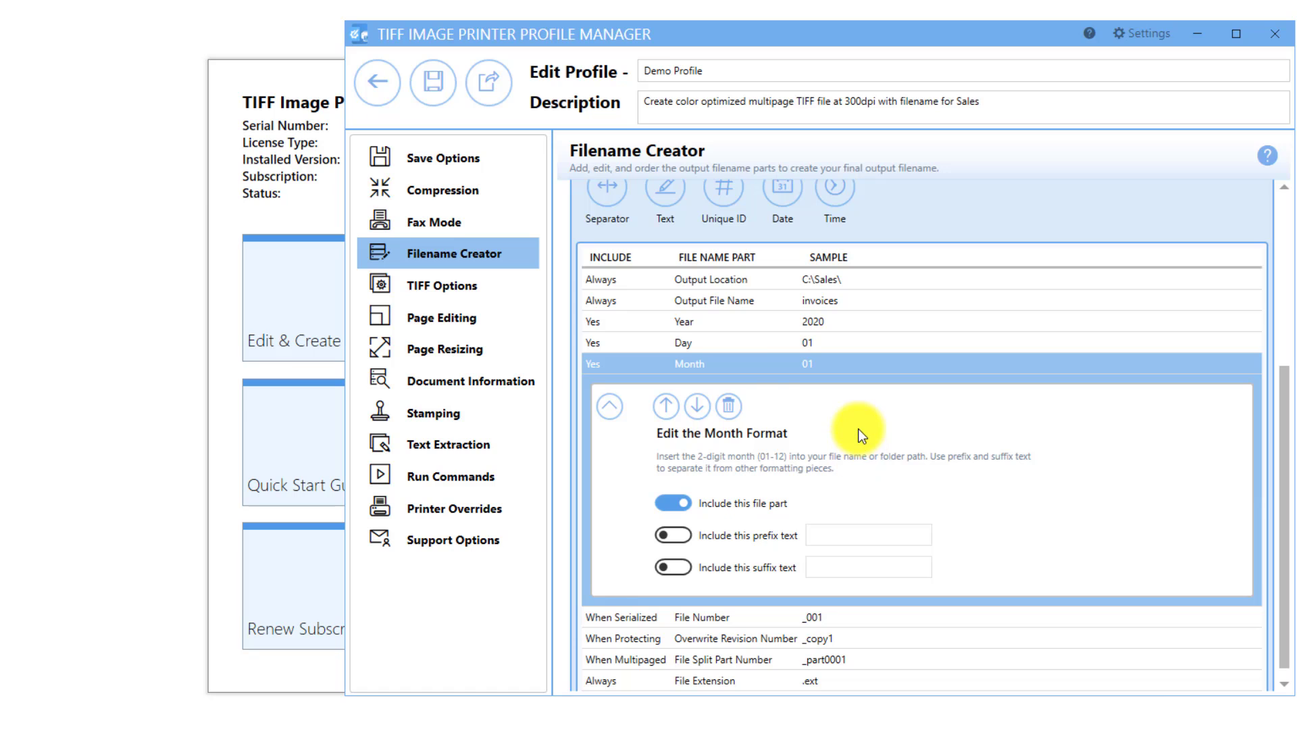
left_click(731, 349)
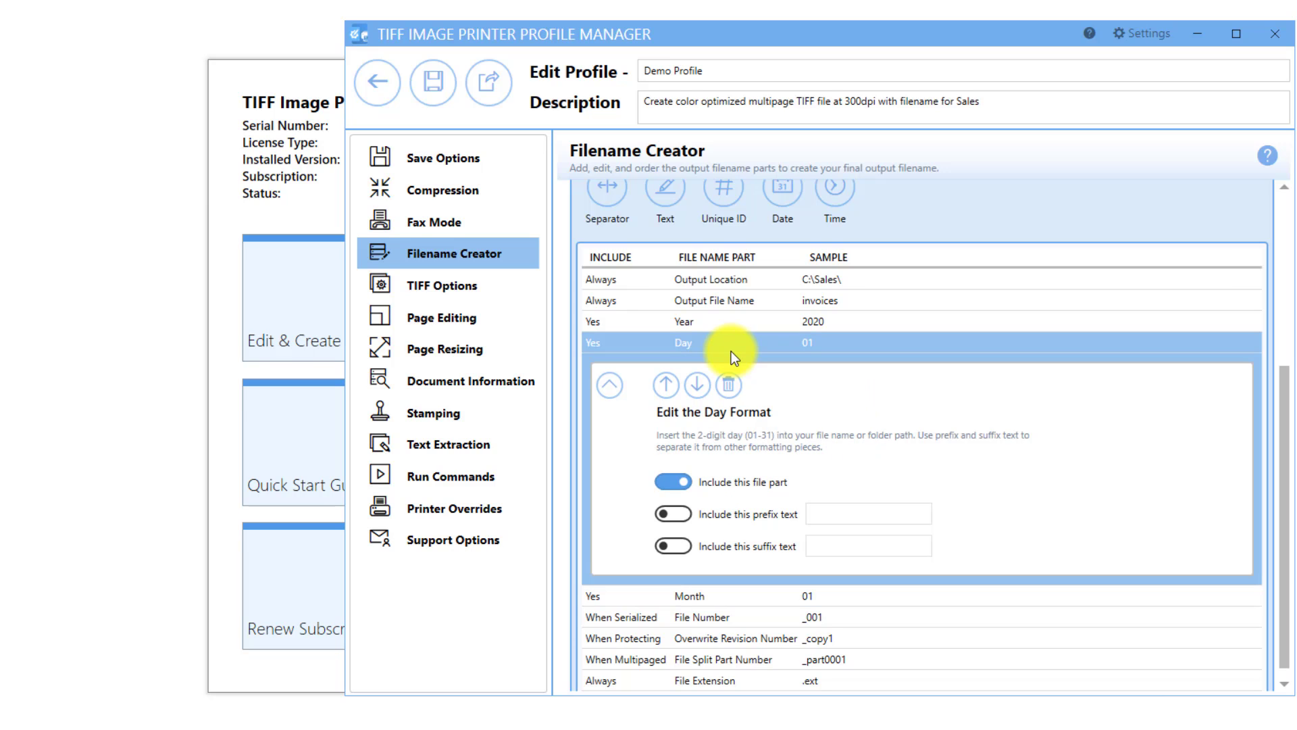
left_click(837, 516)
type("_")
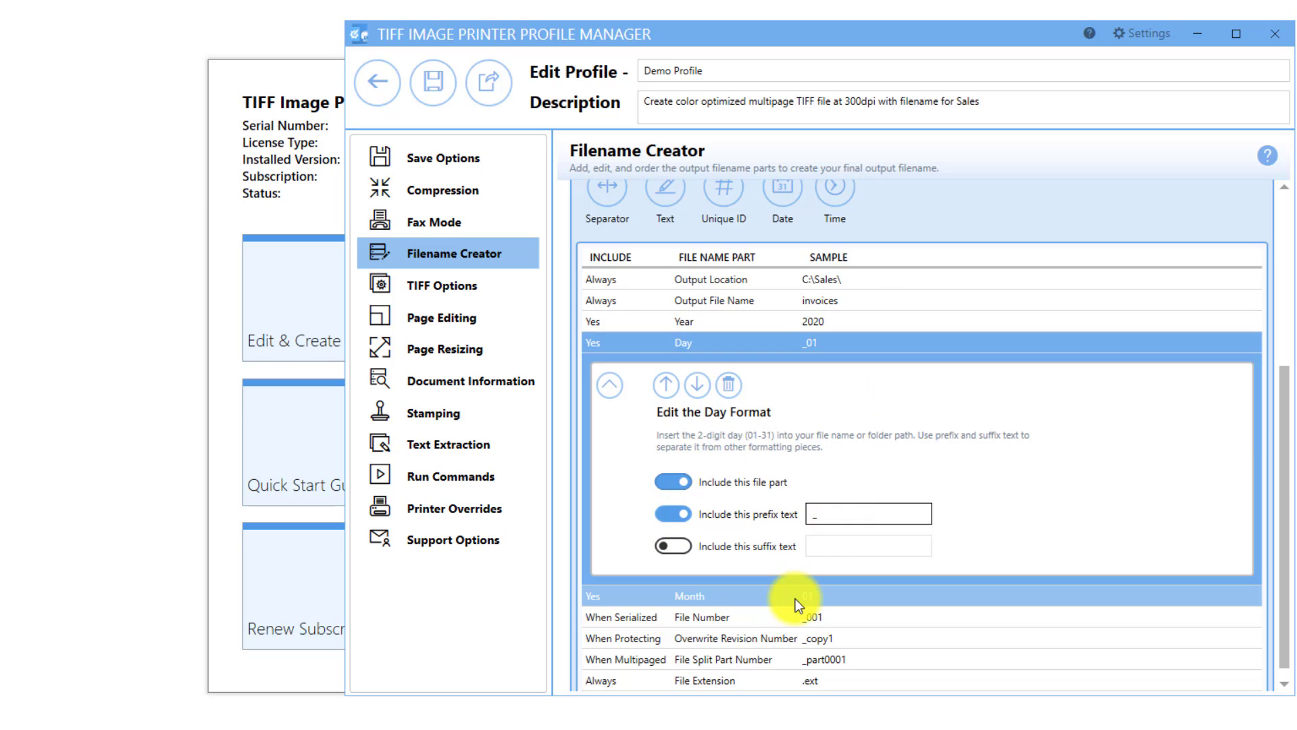
left_click(796, 598)
left_click(825, 536)
type("_")
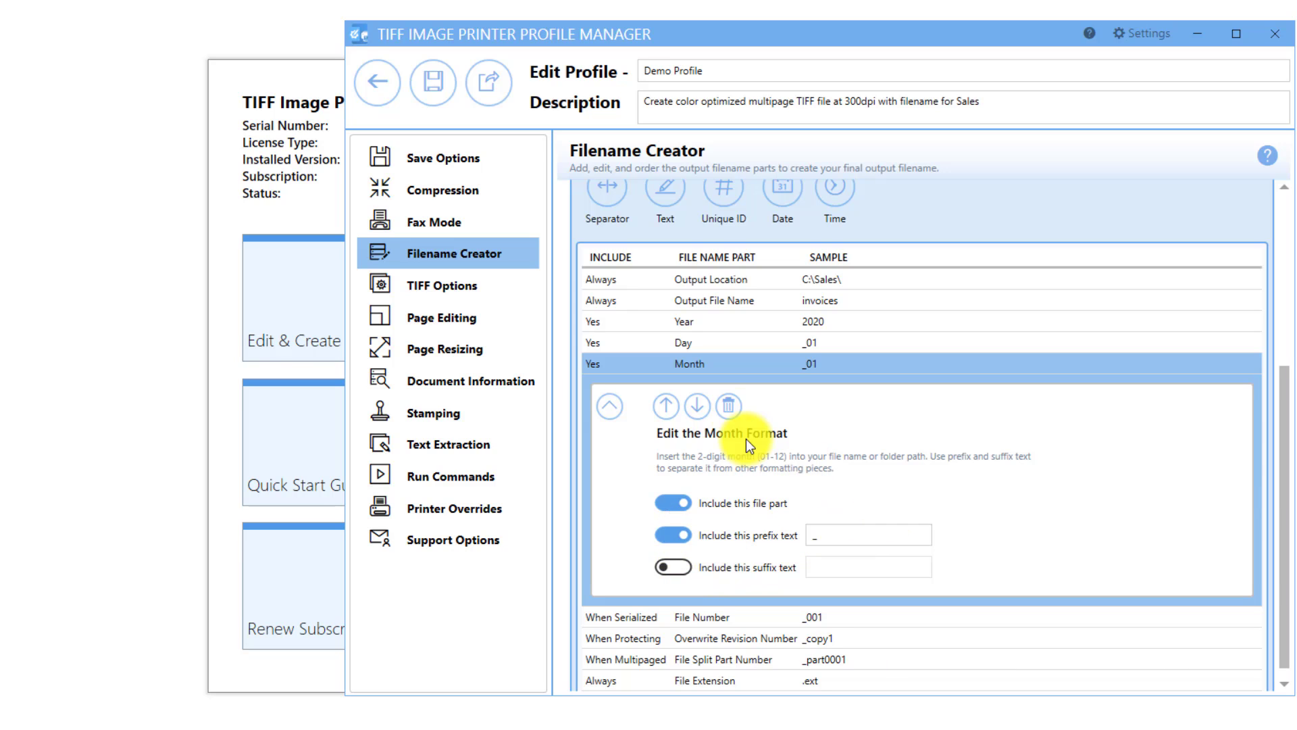
Delete the Month, Day and Year parts from the file name.
left_click(730, 407)
left_click(714, 579)
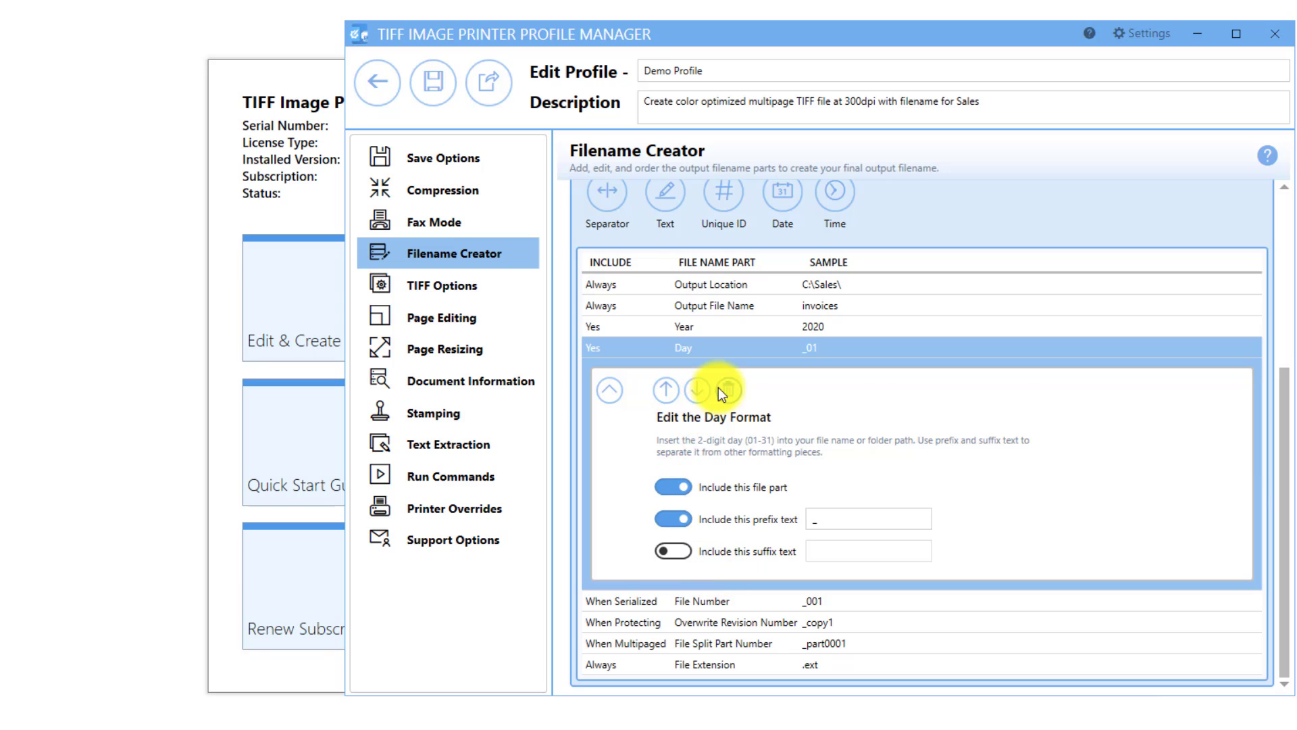
left_click(719, 387)
left_click(699, 580)
left_click(731, 400)
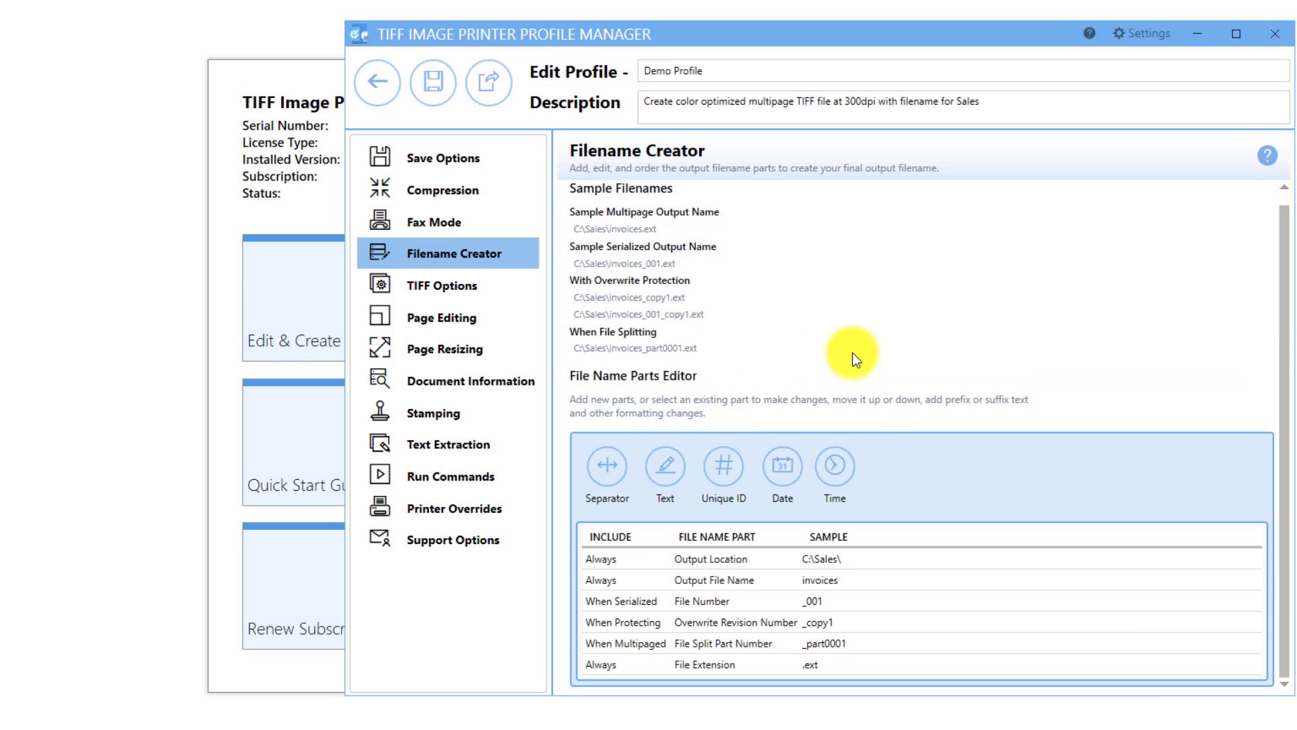
Add Hour, Minute and Second parts after the Output File Name part.
left_click(841, 477)
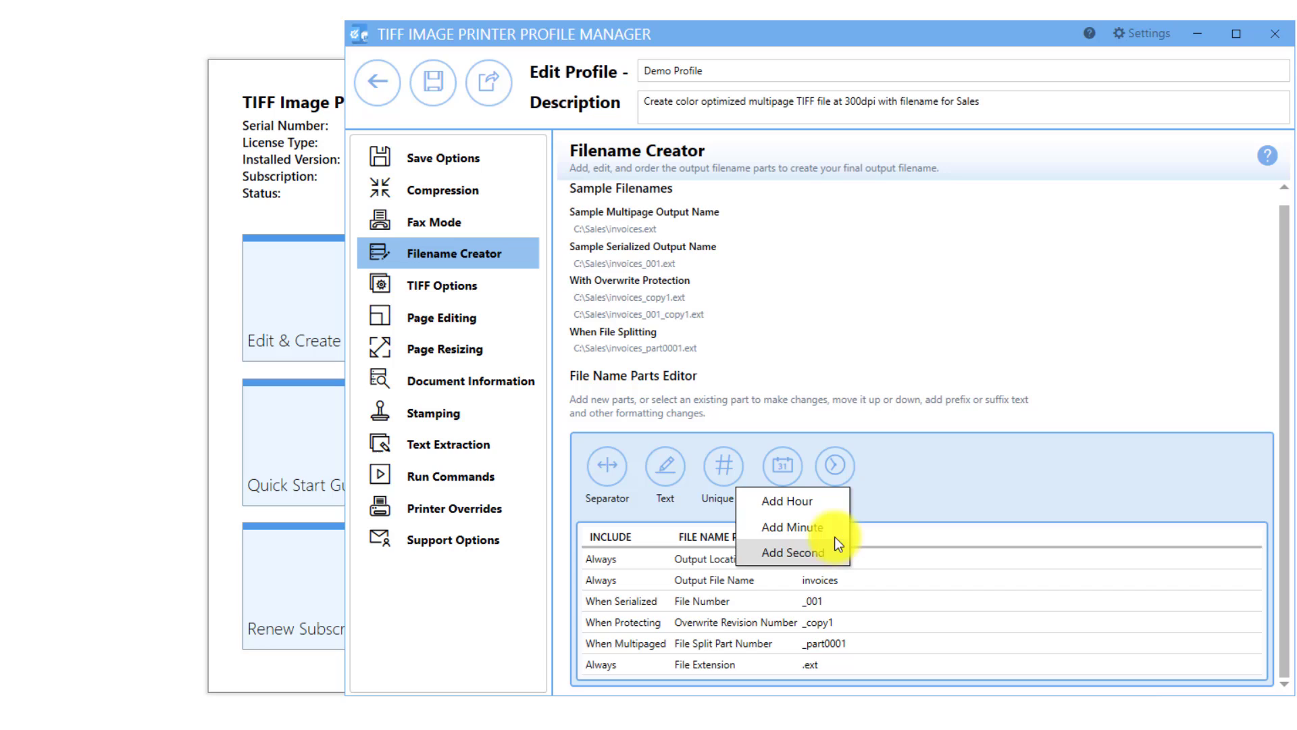
left_click(834, 501)
left_click(841, 326)
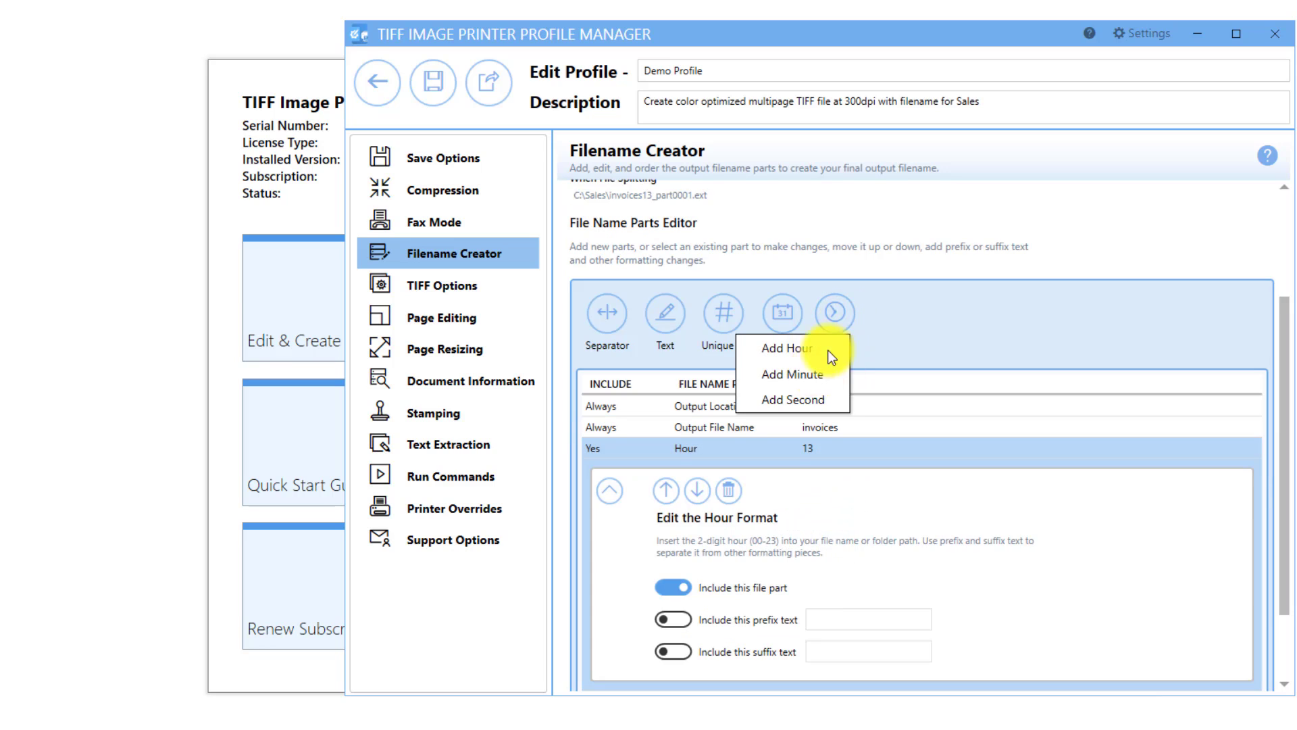
left_click(828, 374)
left_click(837, 294)
left_click(839, 371)
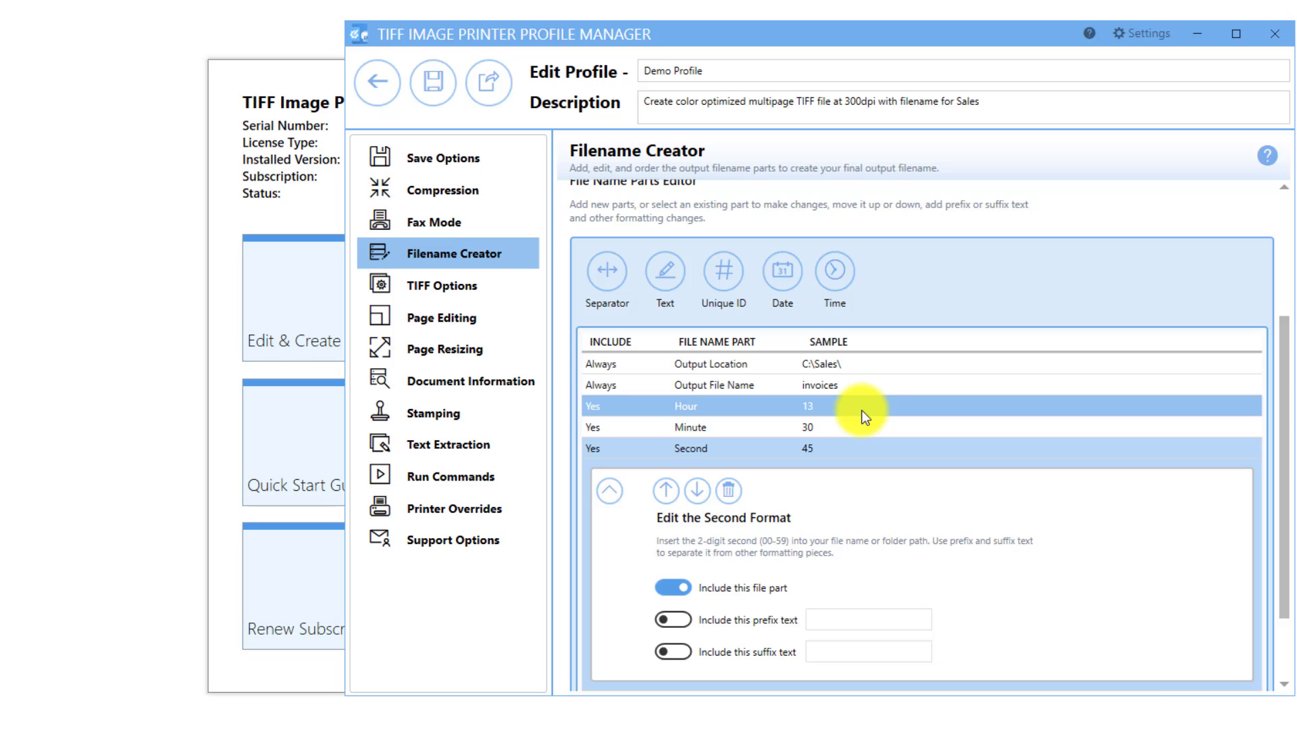
Include a hyphen (-) as prefix text on both the Minute and Second parts.
left_click(857, 424)
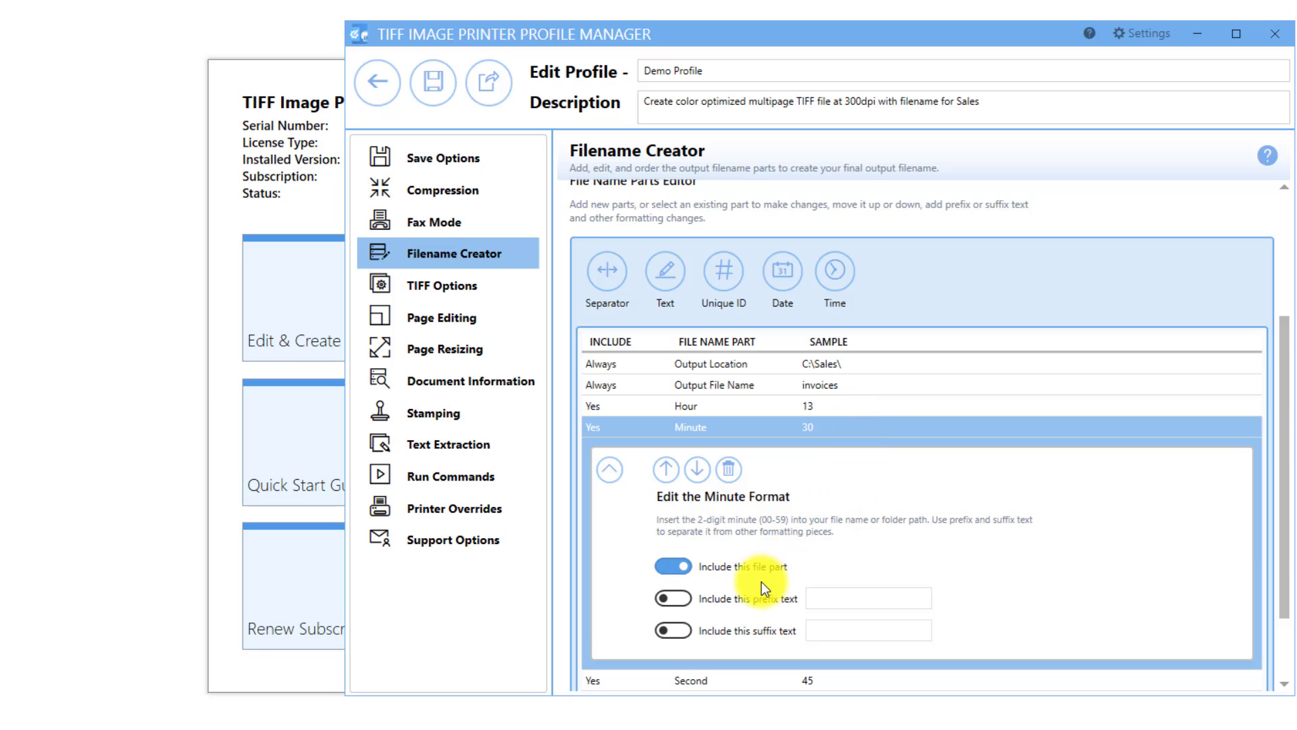
left_click(748, 600)
left_click(832, 598)
type("-")
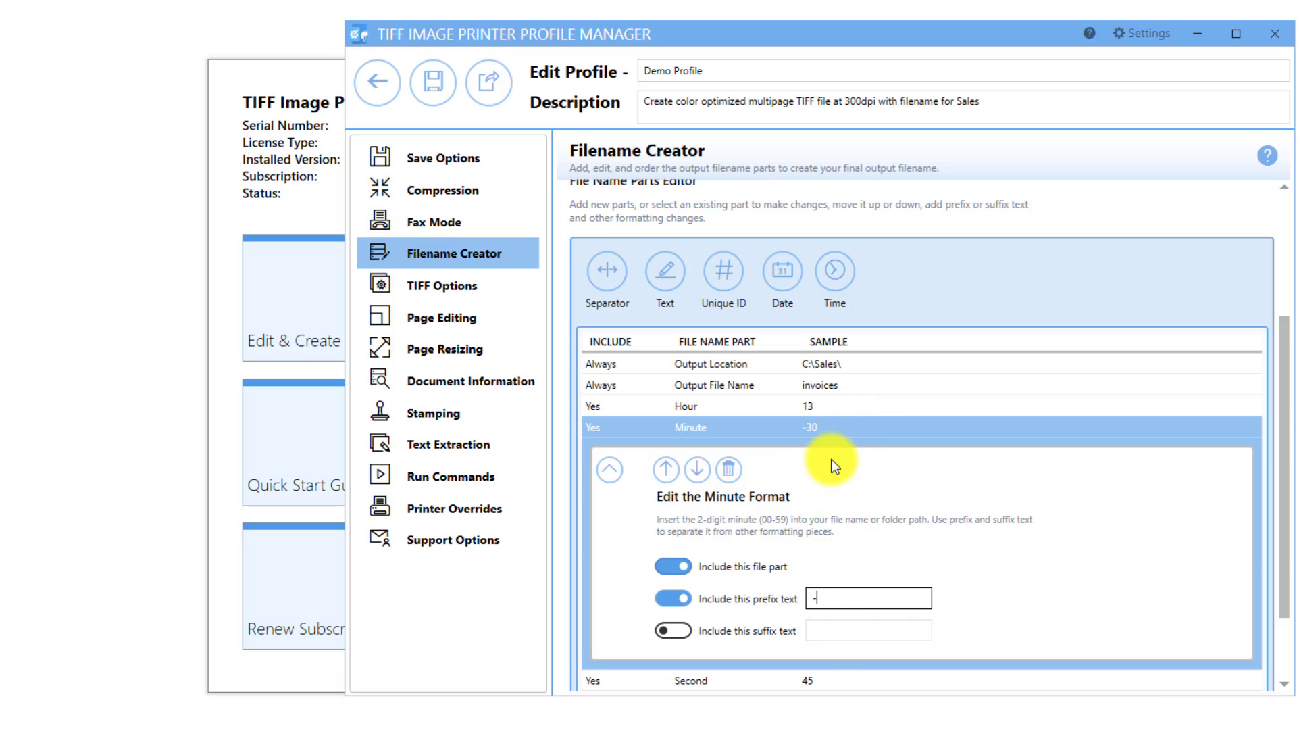
left_click(842, 677)
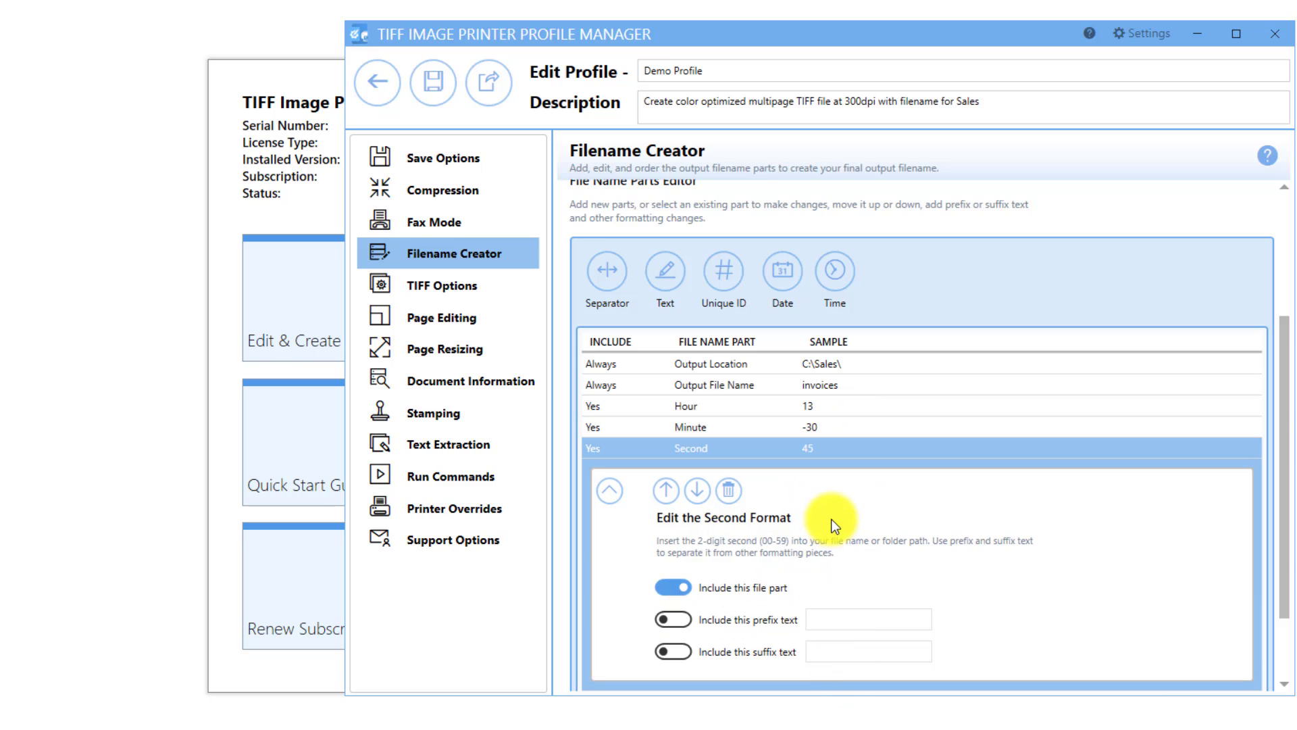
left_click(767, 620)
left_click(836, 620)
type("-")
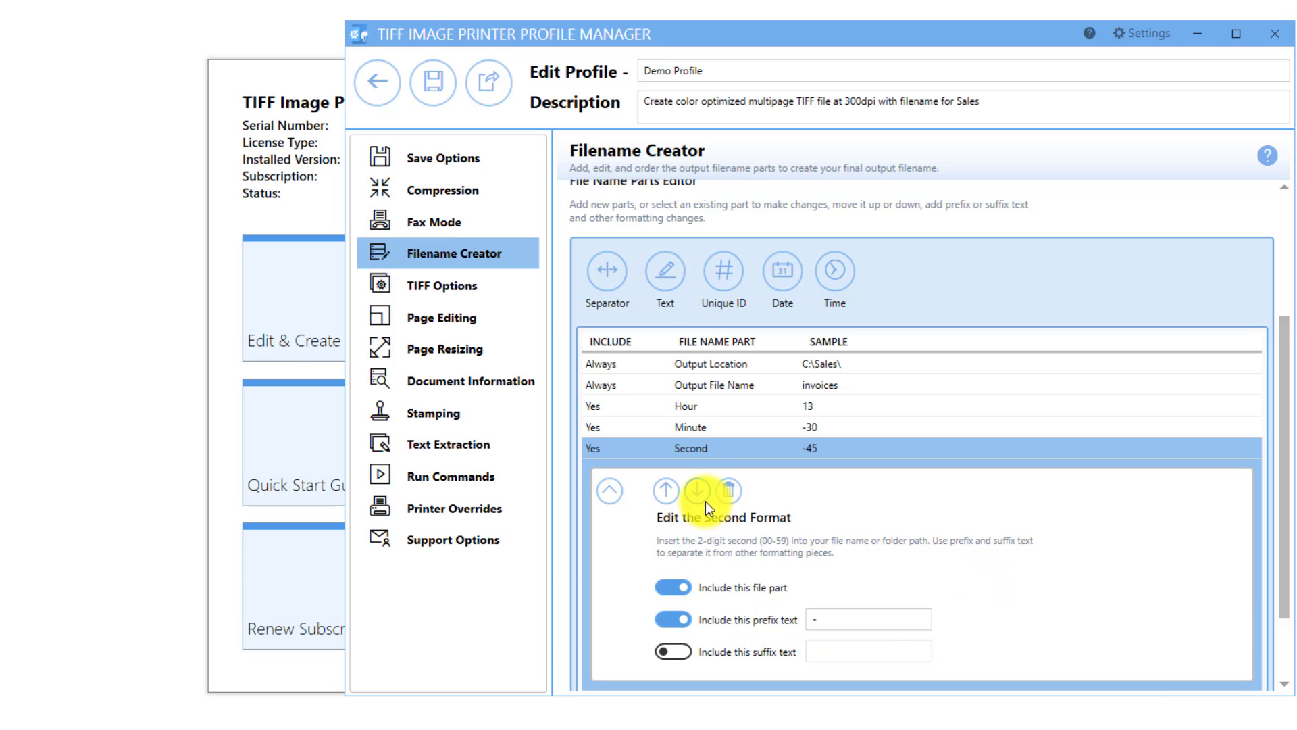
Delete the Second, Minute and Hour parts from the file name.
left_click(728, 490)
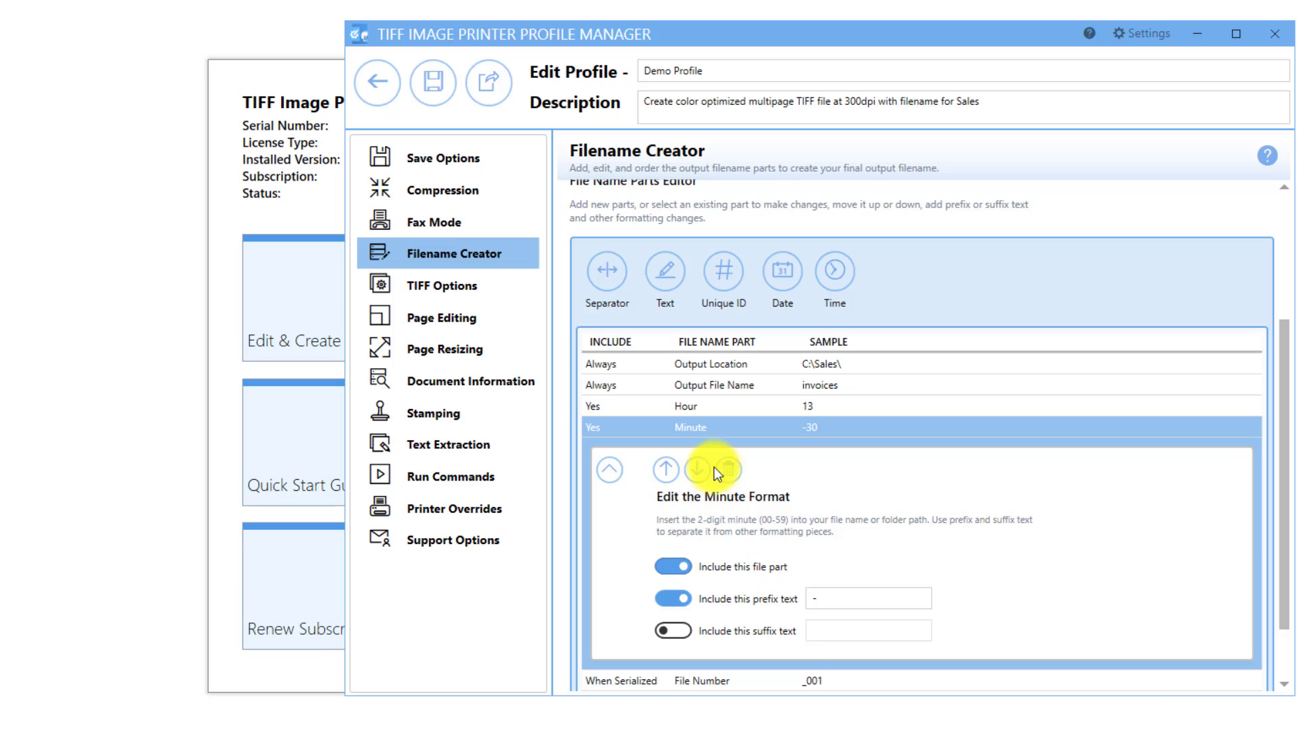
left_click(727, 470)
left_click(712, 602)
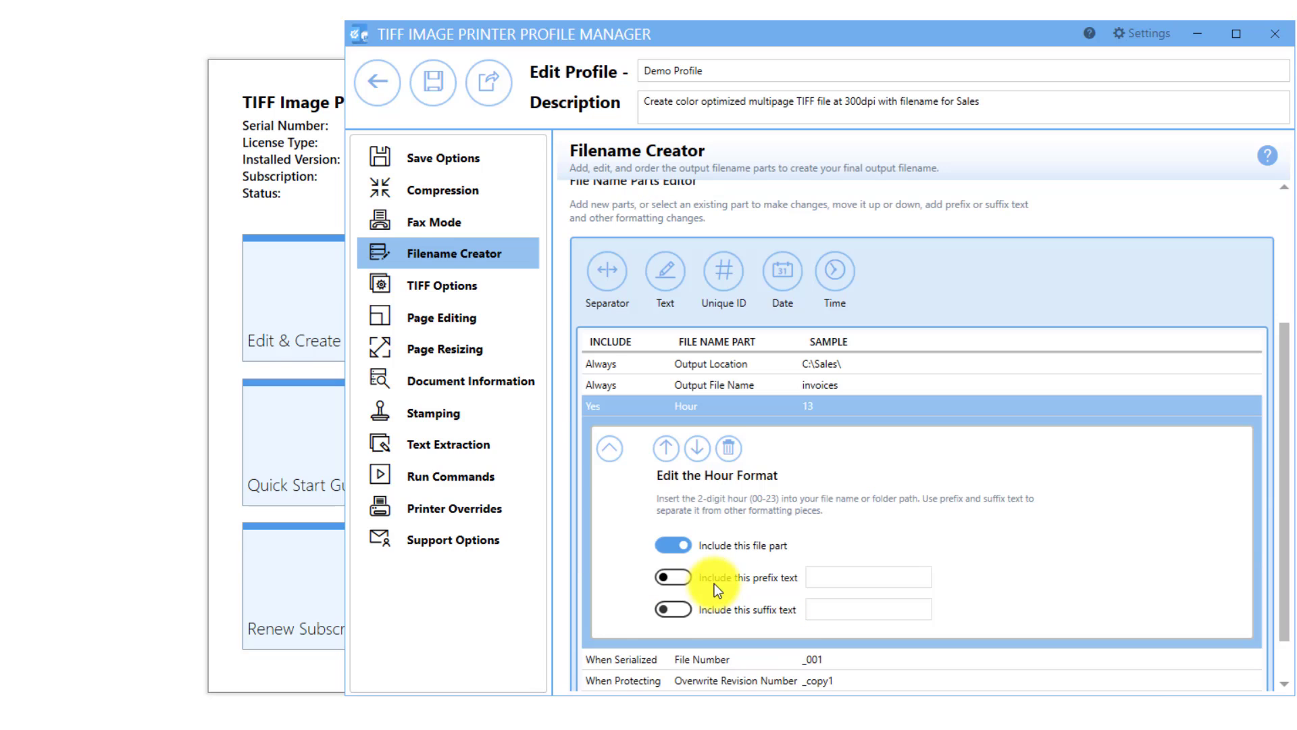
left_click(726, 446)
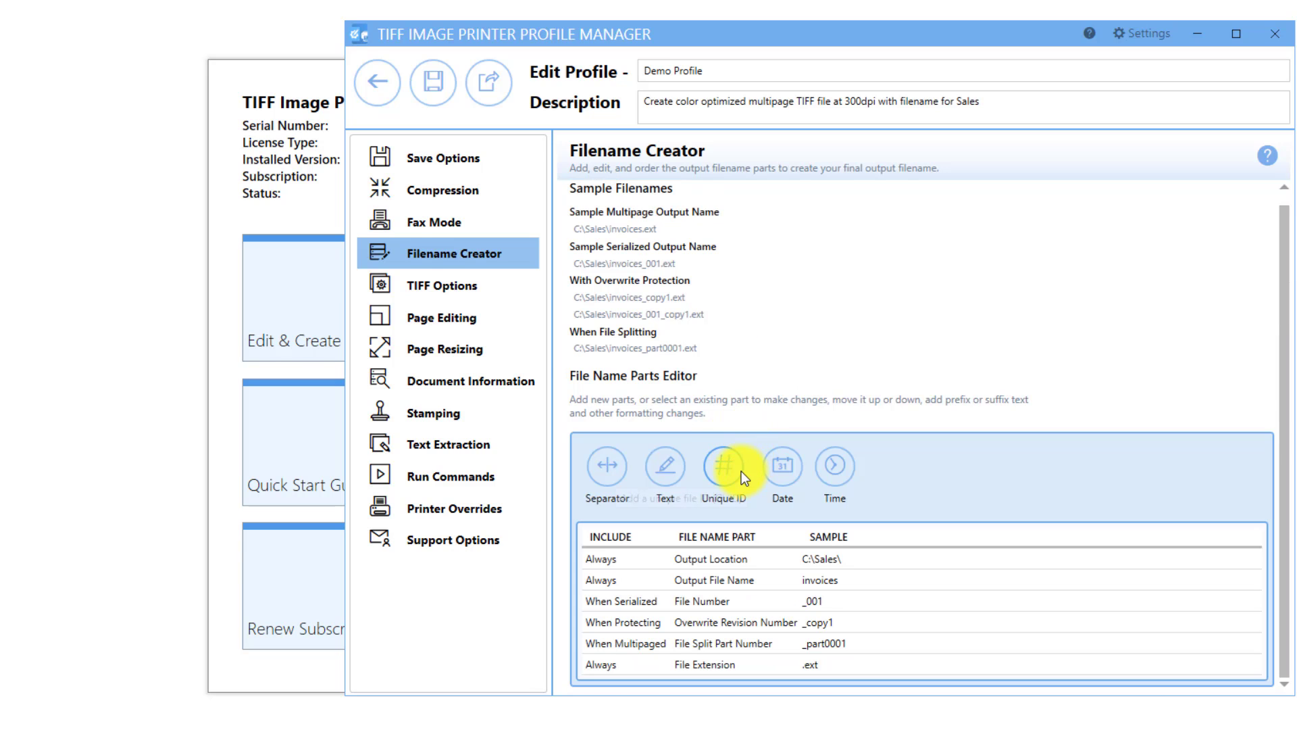
Try a unique ID part placed ahead of the Output File Name part, and delete it.
left_click(741, 472)
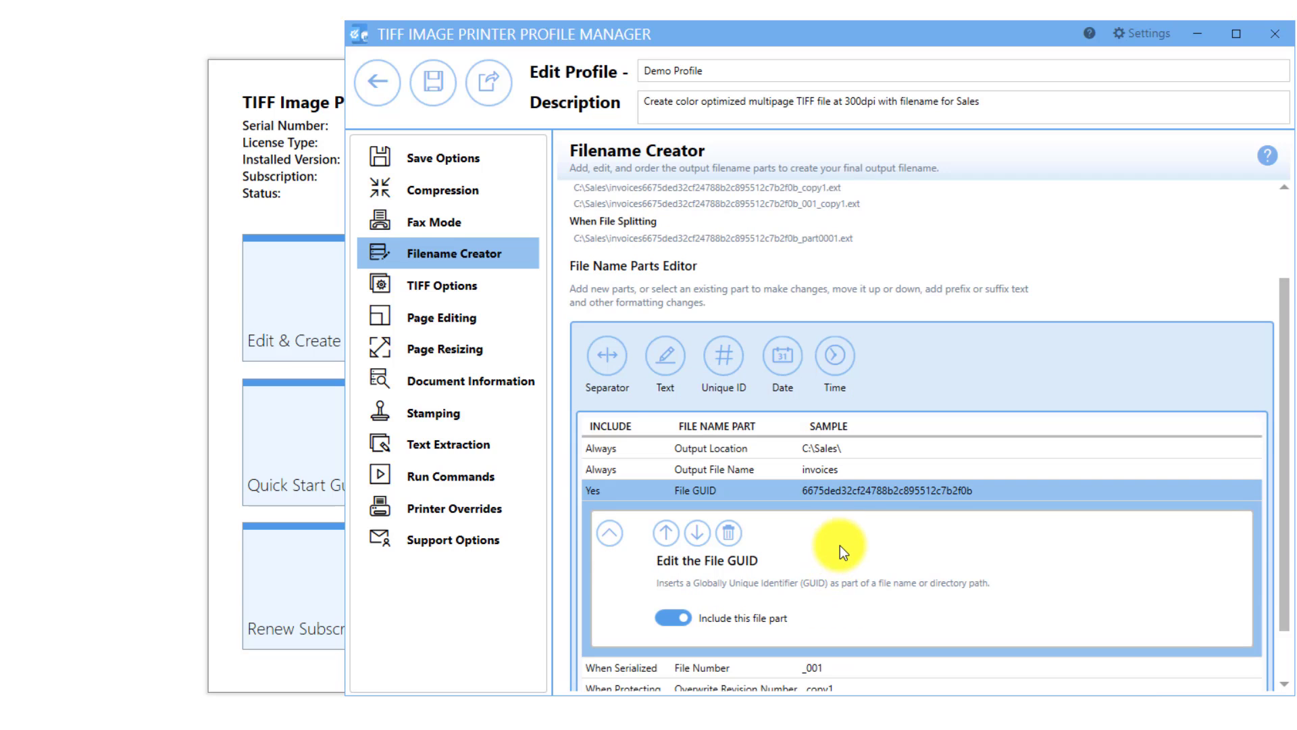
left_click(669, 537)
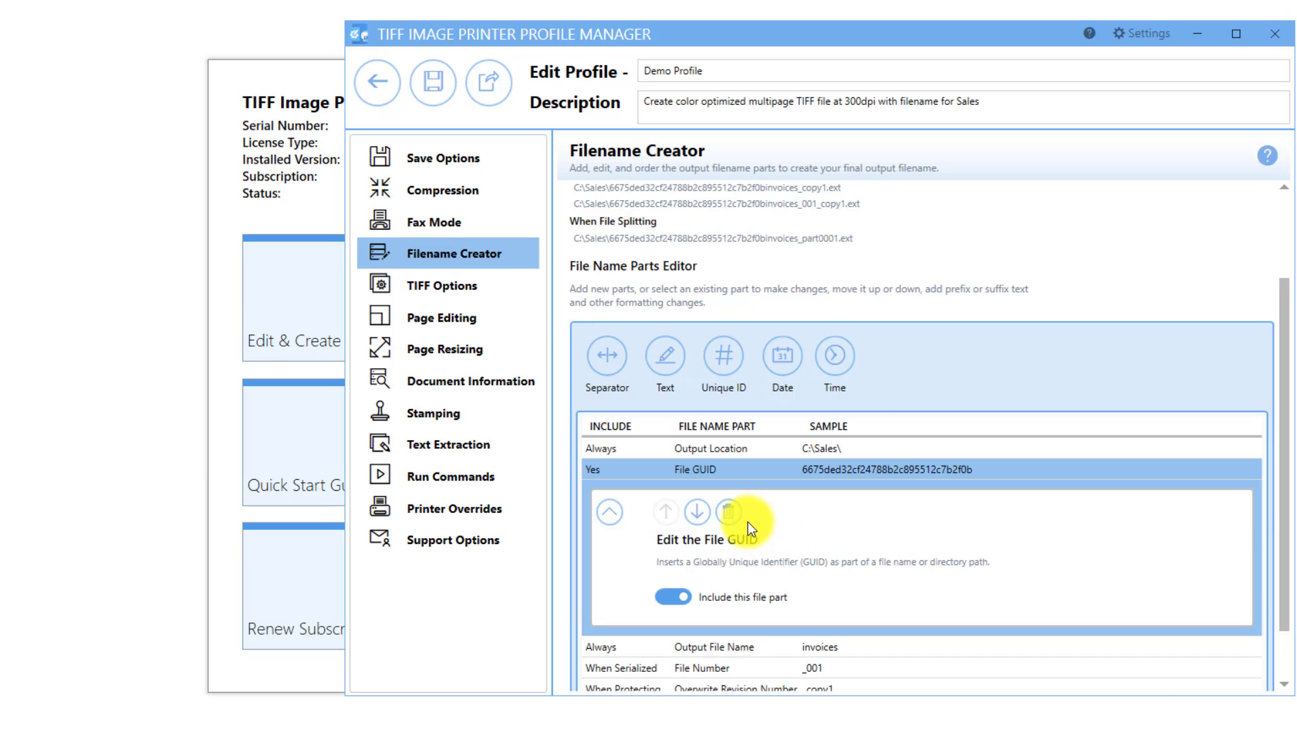
left_click(733, 513)
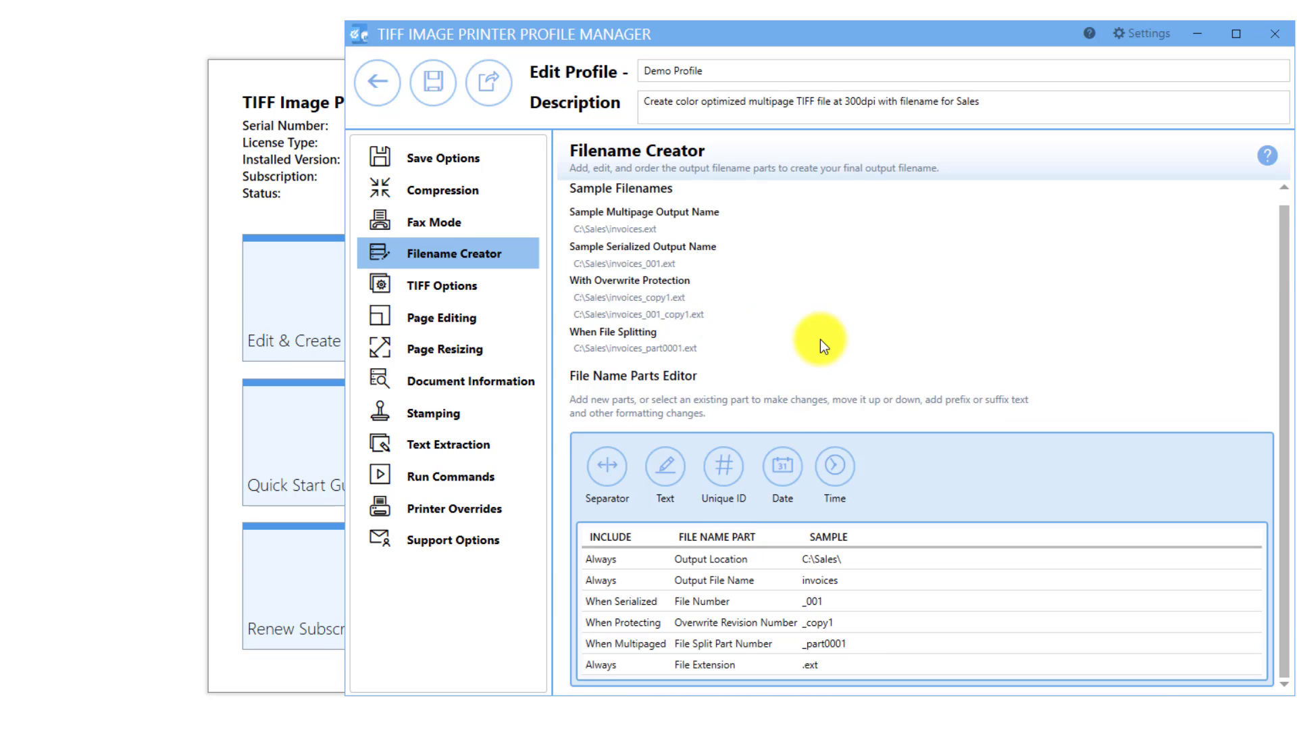
Save the Demo Profile, and close the Profile Manager from the profile list.
left_click(439, 96)
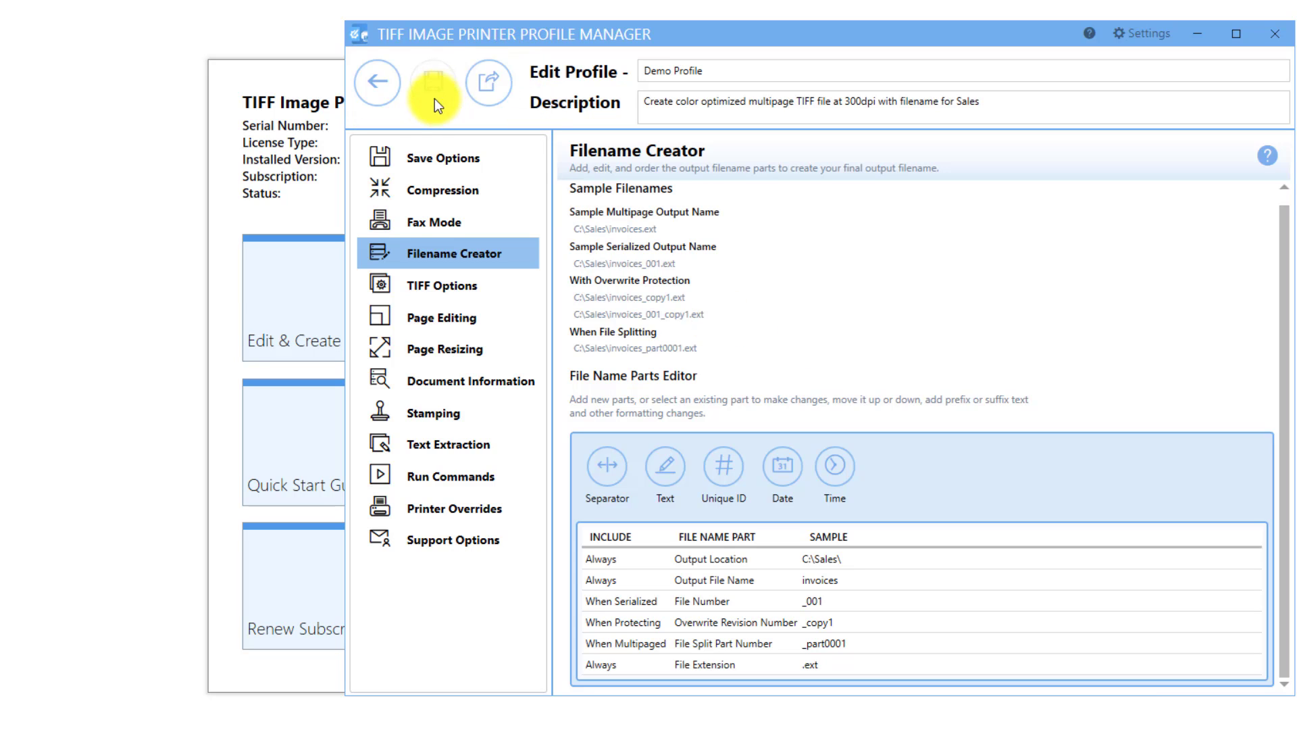
left_click(368, 93)
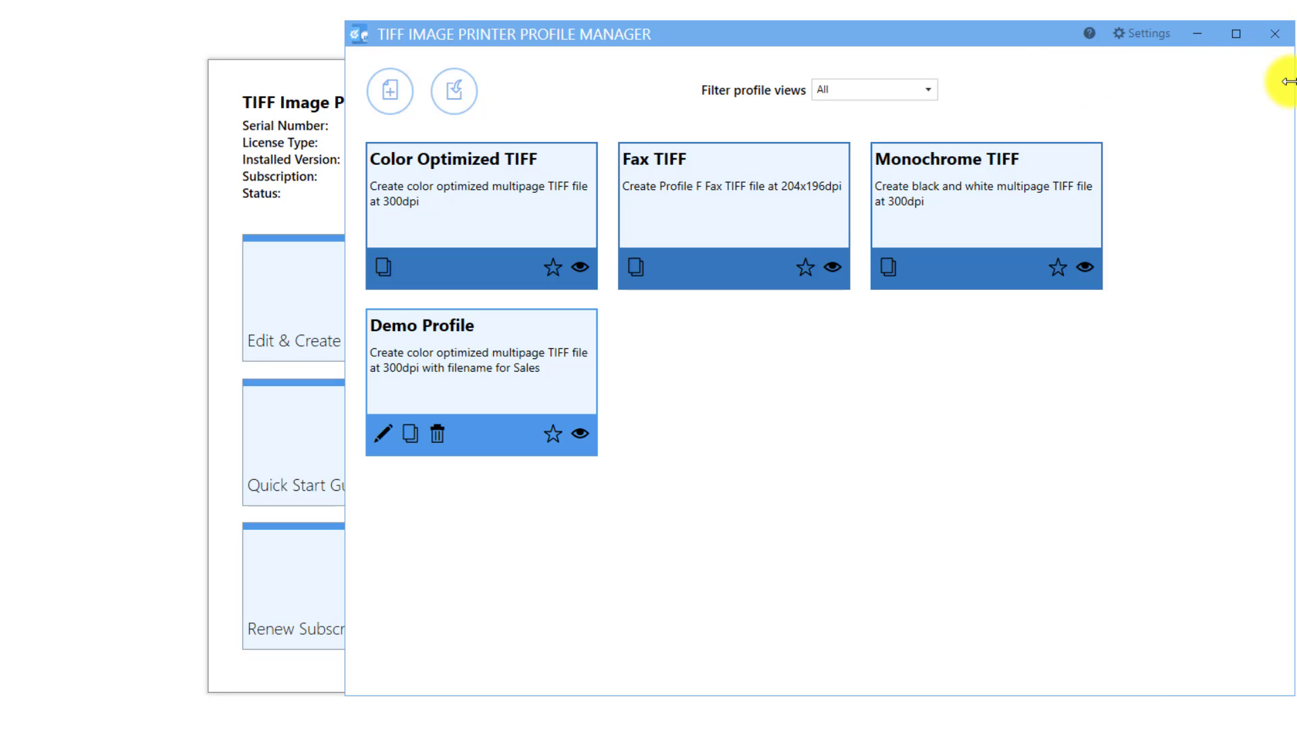
left_click_drag(1294, 74, 1147, 88)
left_click(1126, 33)
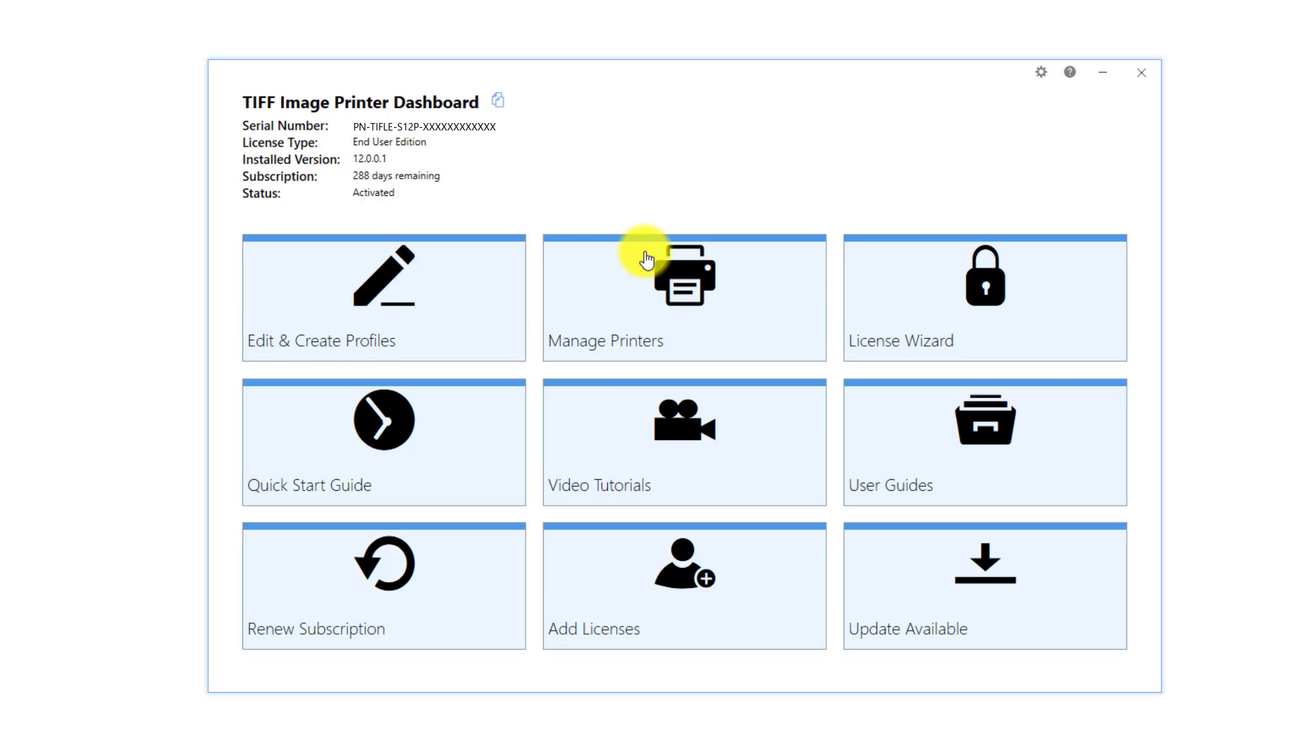
Assign the Demo Profile to the TIFF Image Printer 12 printer in Printer Management and save the change.
left_click(686, 300)
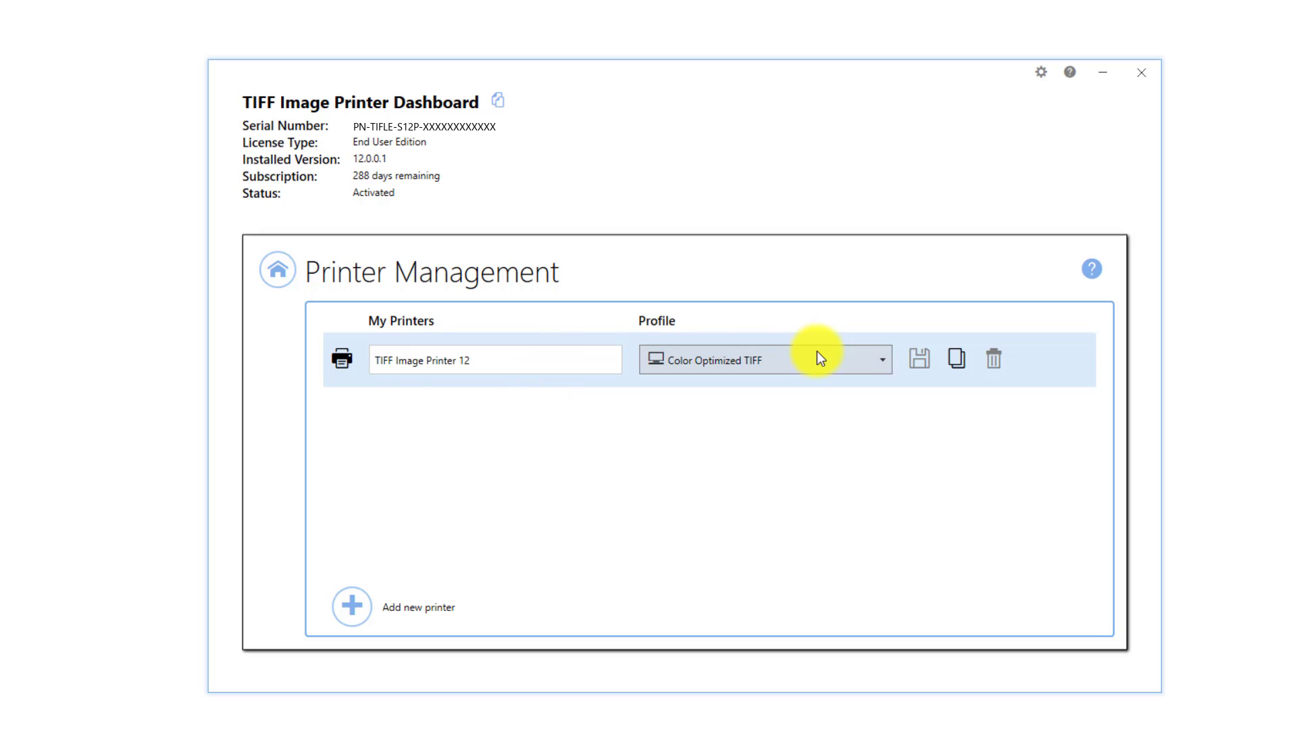
left_click(879, 359)
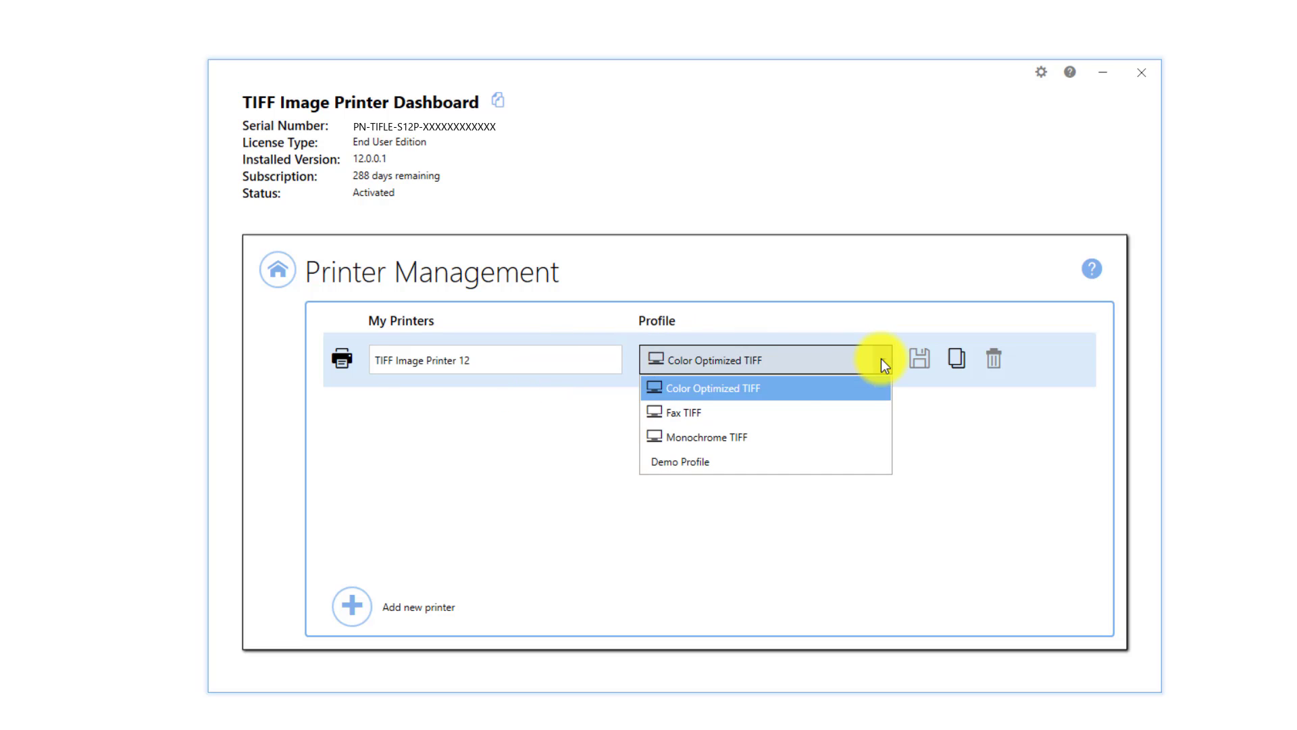
left_click(778, 462)
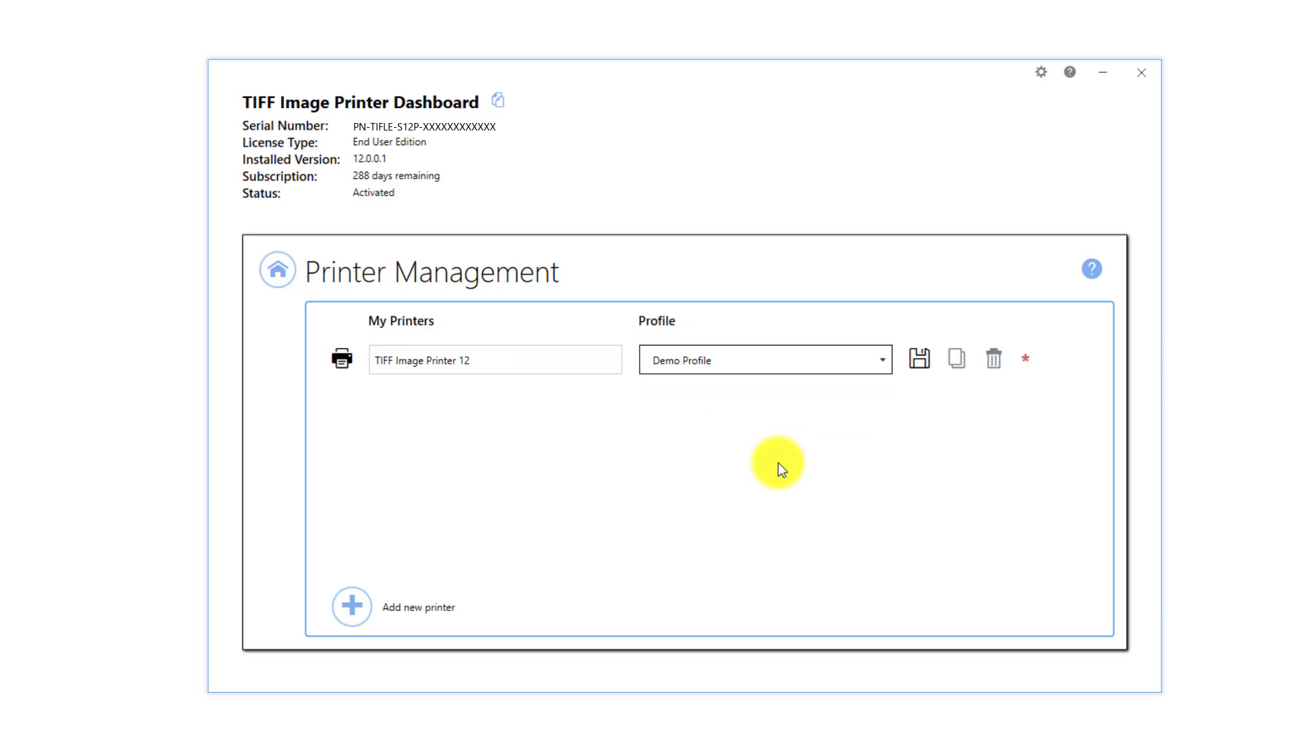
left_click(920, 354)
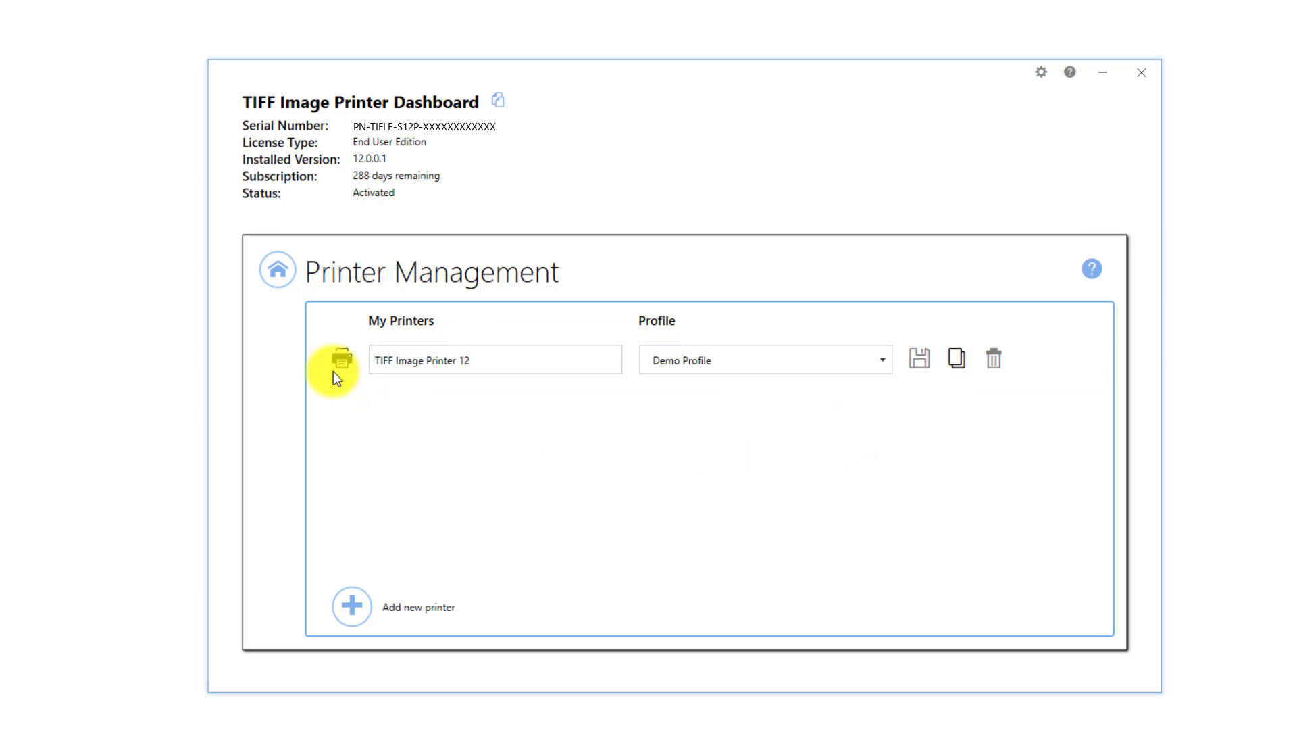
Leave Printer Management for the dashboard's home page, close the dashboard and deselect its desktop shortcut.
left_click(275, 285)
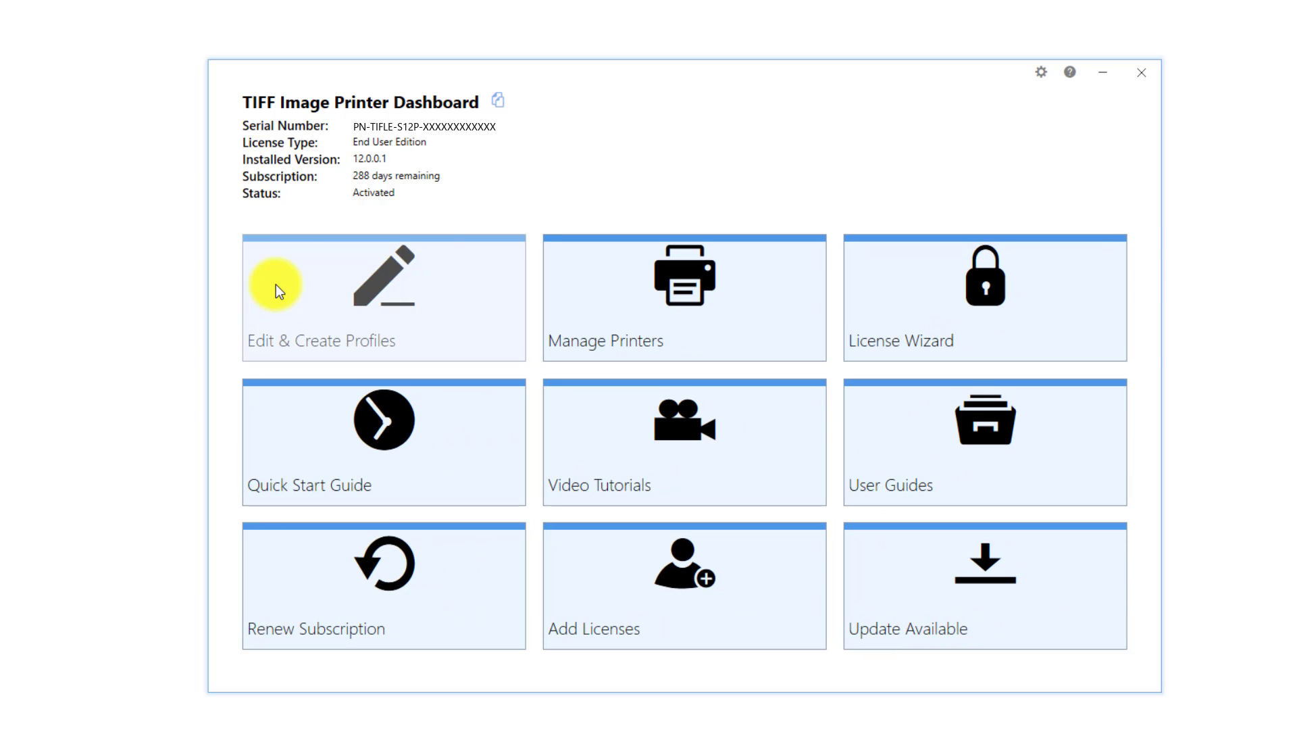
left_click(1140, 74)
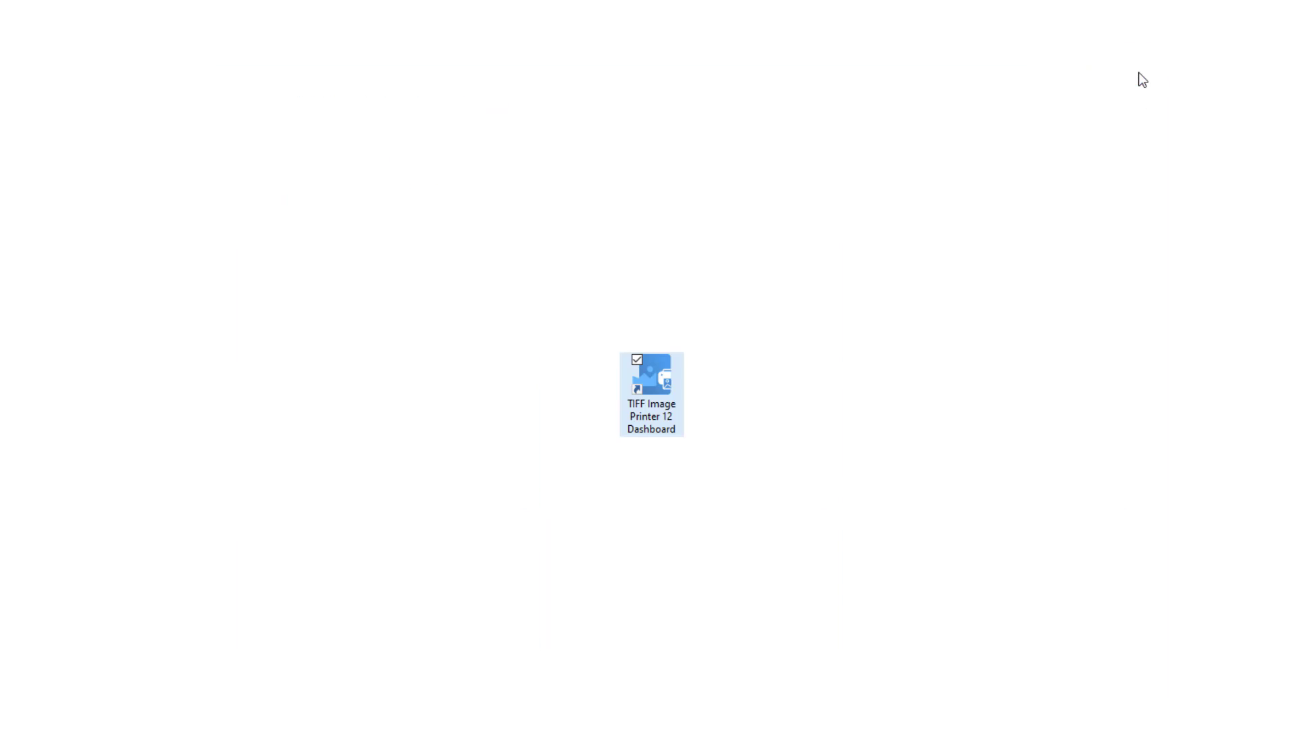
left_click(809, 333)
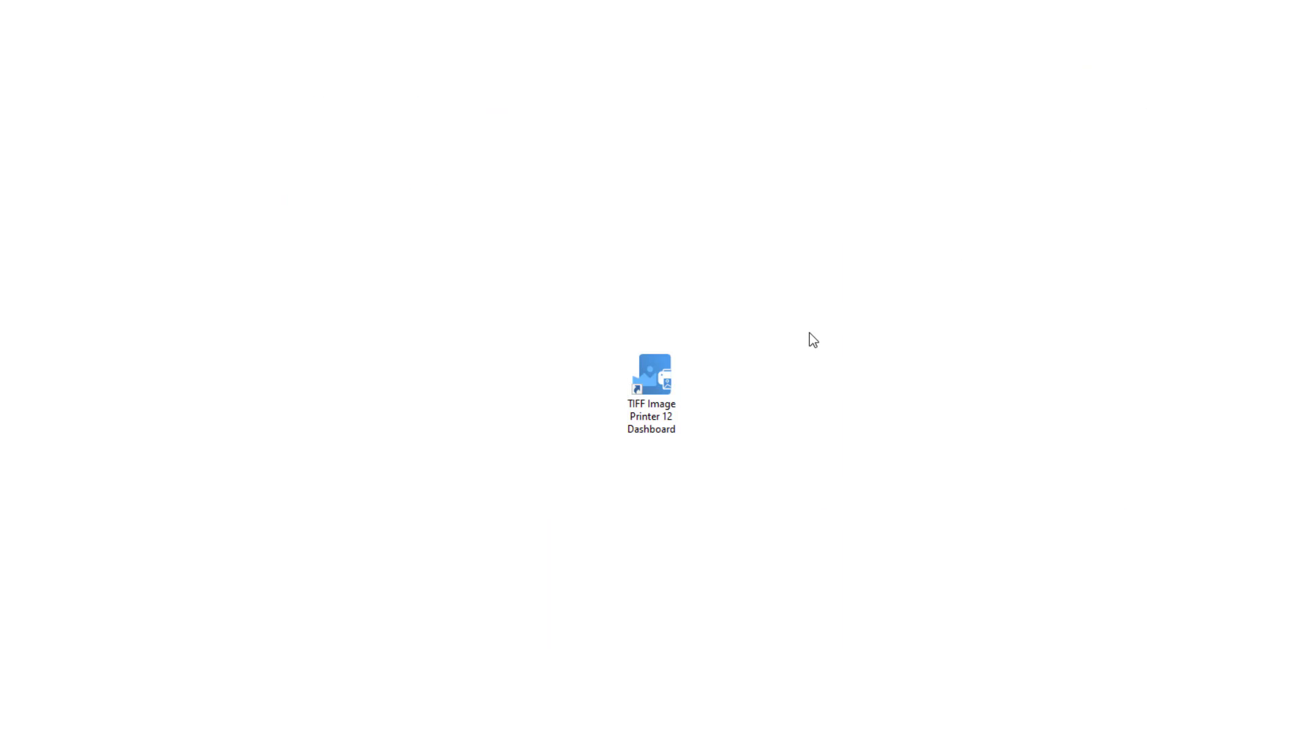